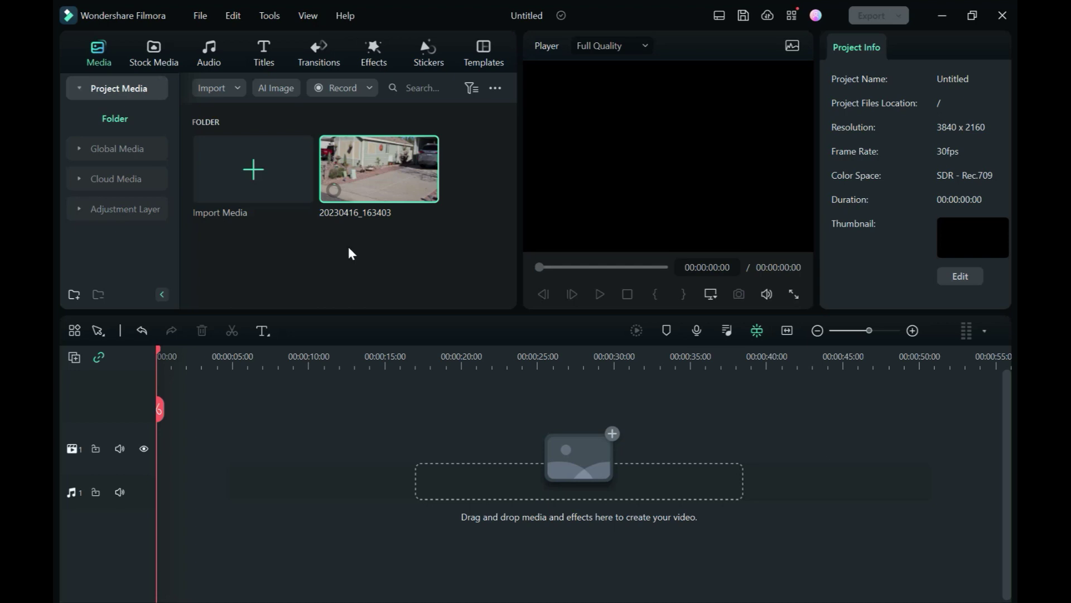
Place clip 20230416_163403 on the video track and match the project to 1920 x 1080 29.97fps
left_click_drag(389, 177, 161, 460)
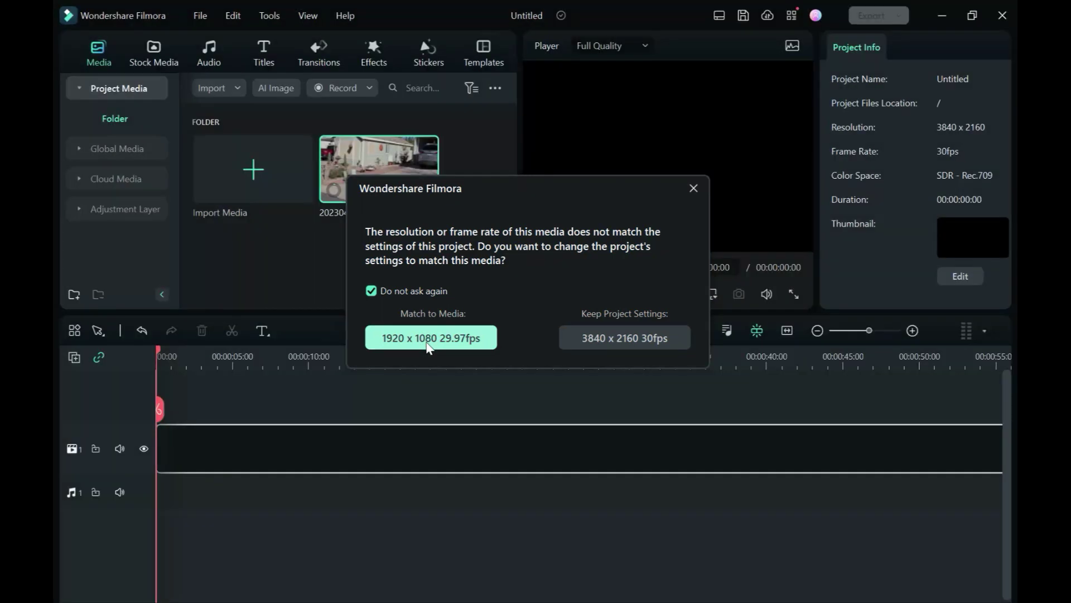
left_click(428, 341)
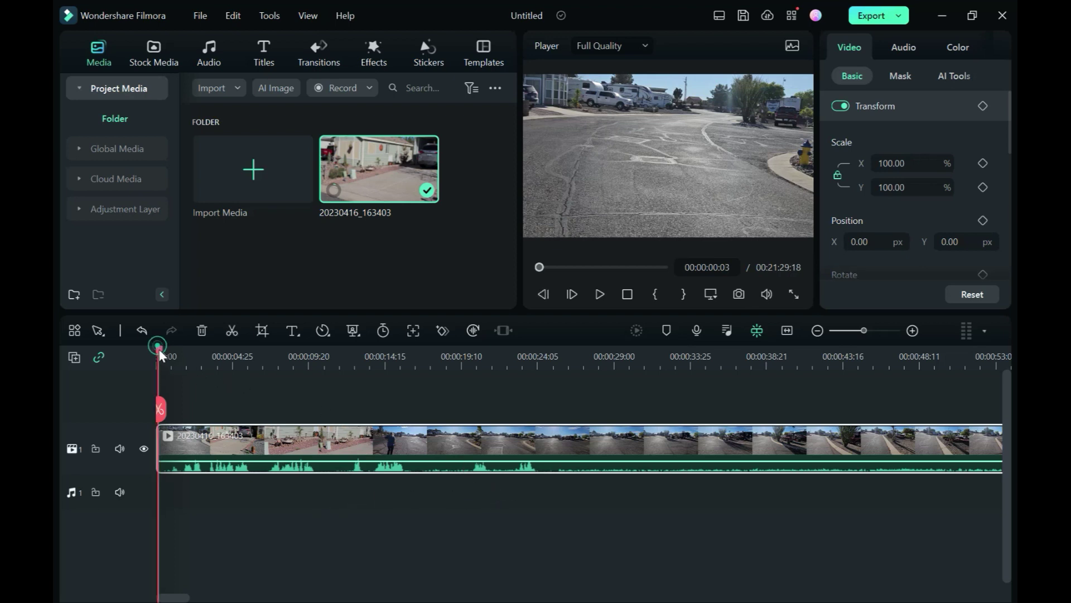
Split the clip about seven minutes in and delete the opening part before it
key("shift+z")
left_click(428, 366)
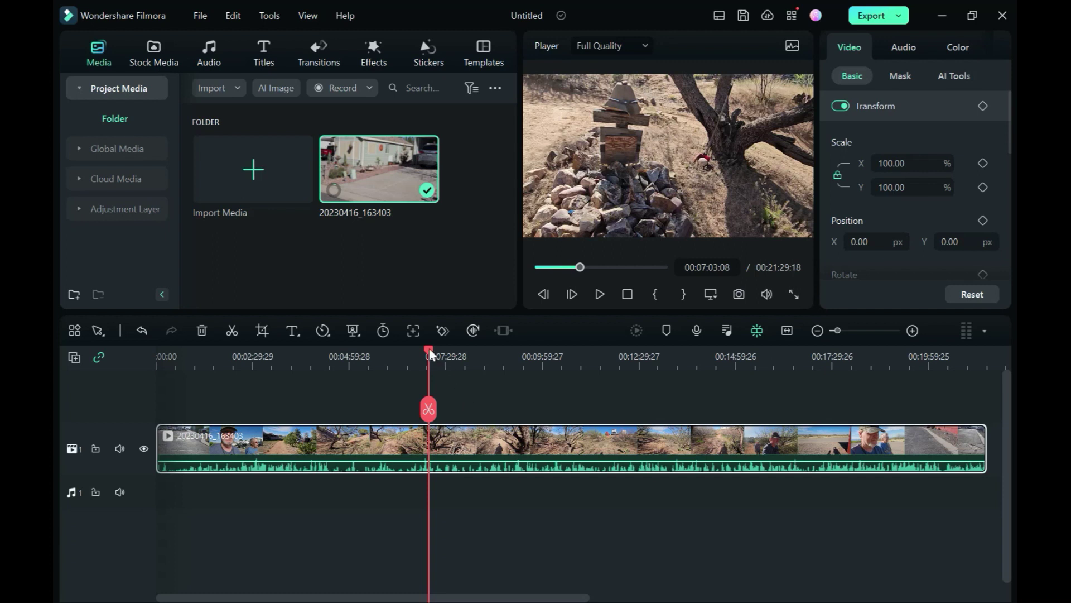
mouse_move(430, 353)
left_mouse_down()
mouse_move(460, 353)
mouse_move(450, 353)
left_mouse_up()
left_click(448, 409)
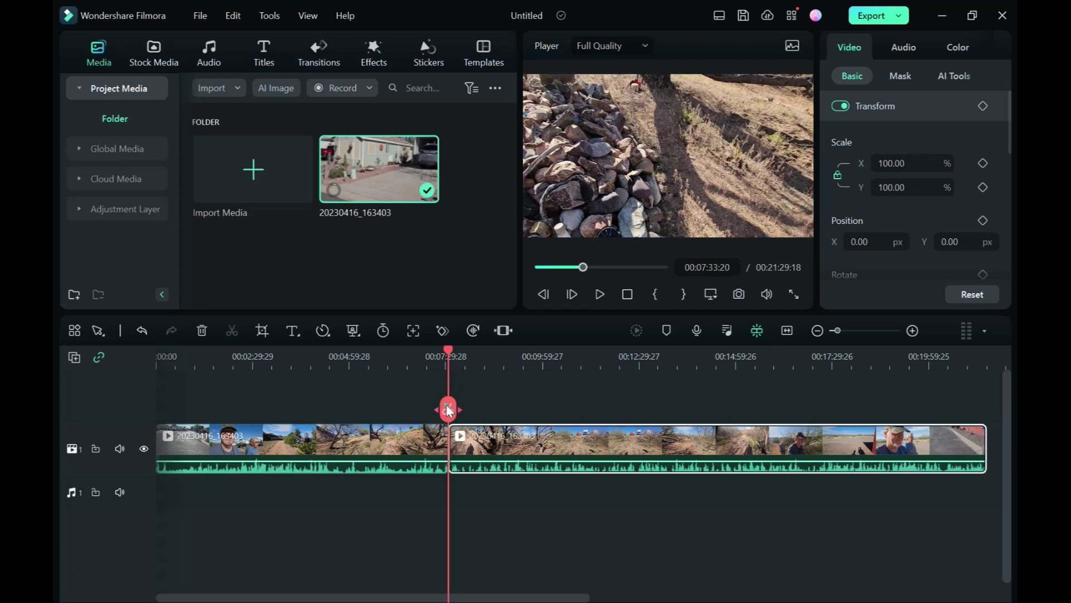
key("Delete")
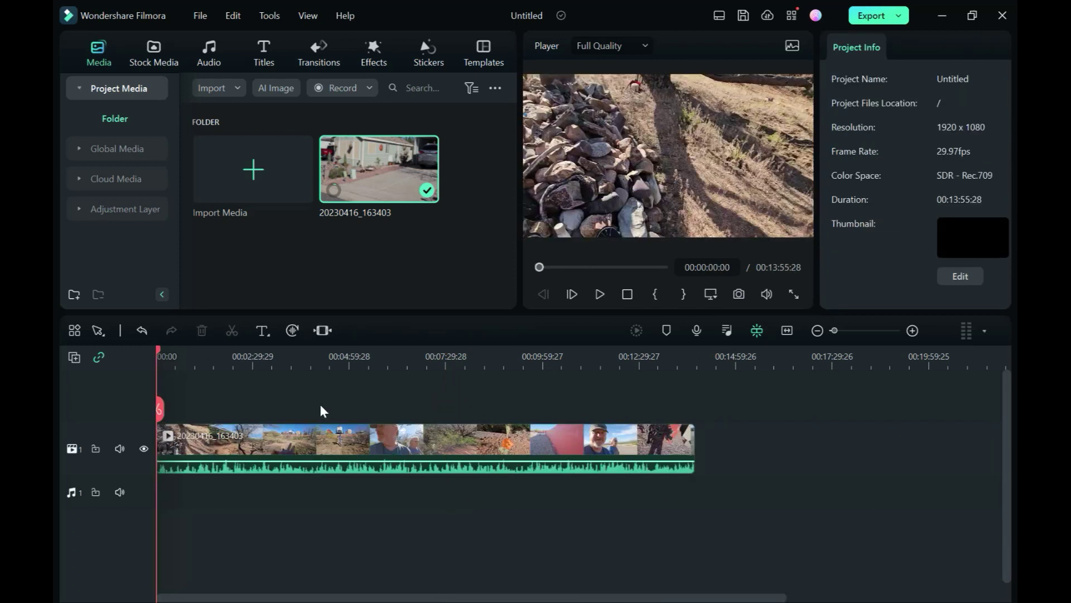
Split the clip at 00:00:20:02 and delete everything after that point
left_click_drag(231, 364, 390, 374)
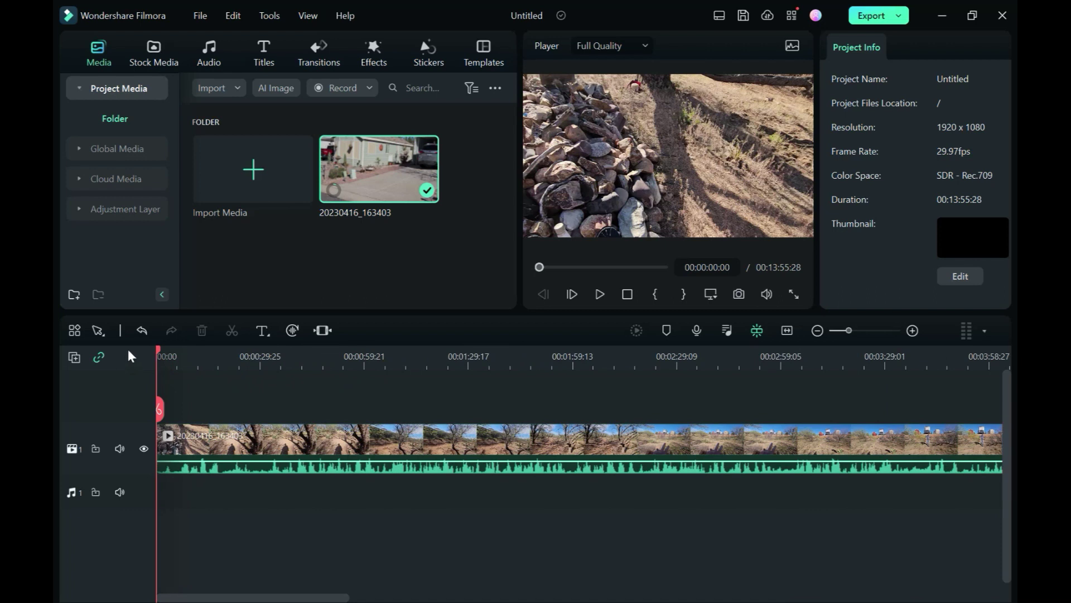
left_click(159, 354)
left_click_drag(159, 354, 228, 377)
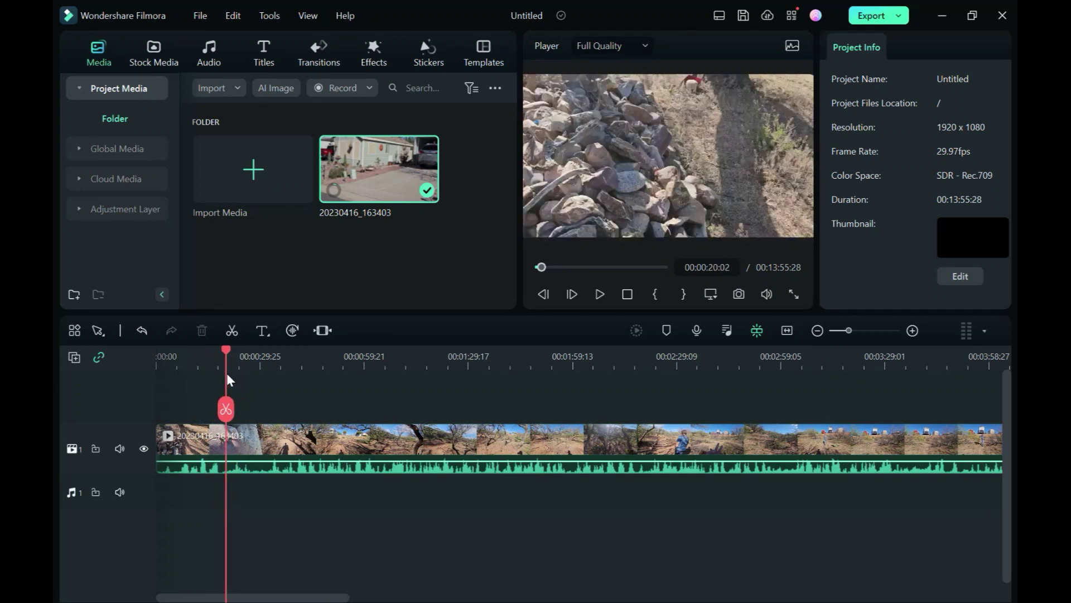
left_click(225, 409)
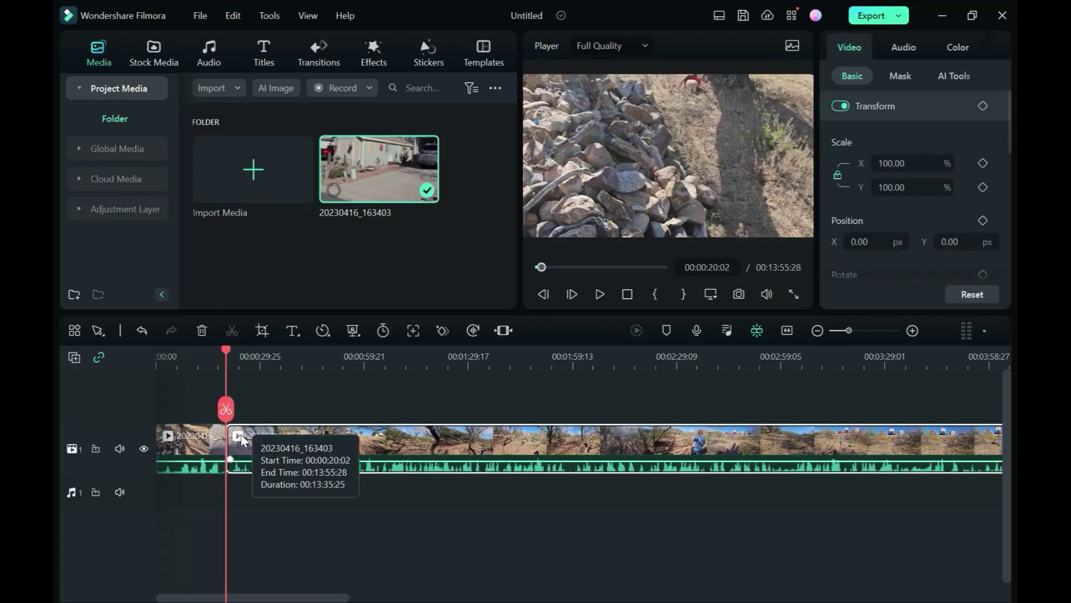
key("Delete")
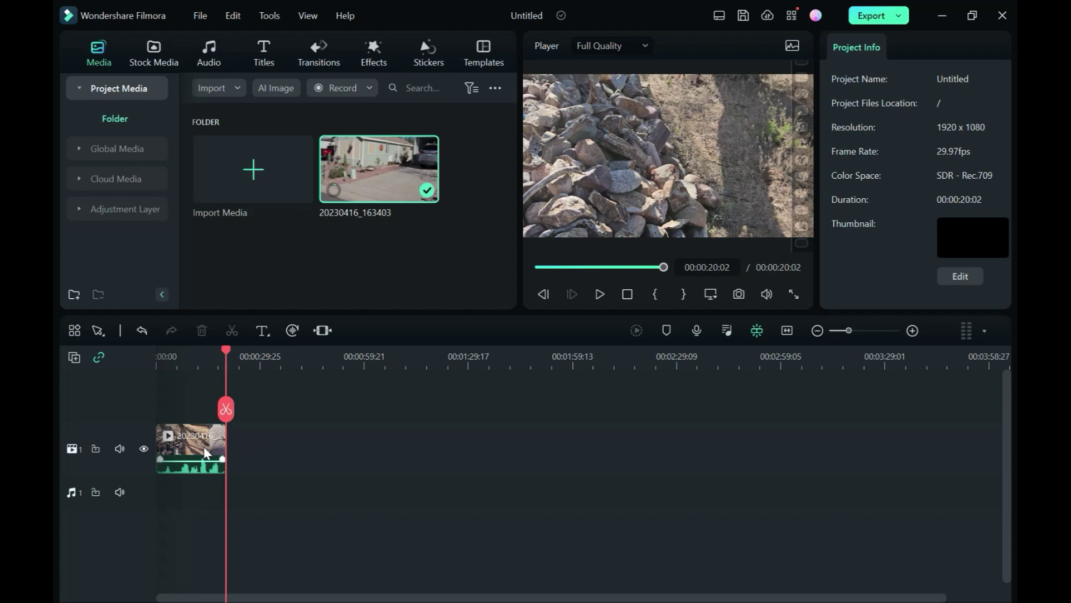
Open the export settings to save the trimmed clip as dancing lizard test 1
left_click(875, 20)
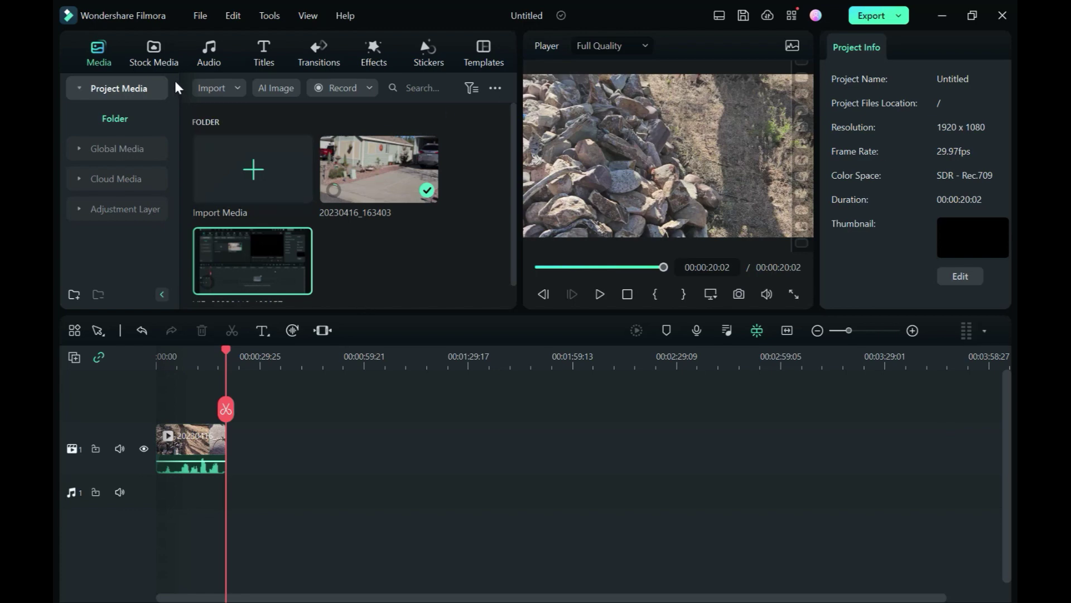
Return to the startup screen without saving the project and launch the Auto Reframe tool
left_click(201, 18)
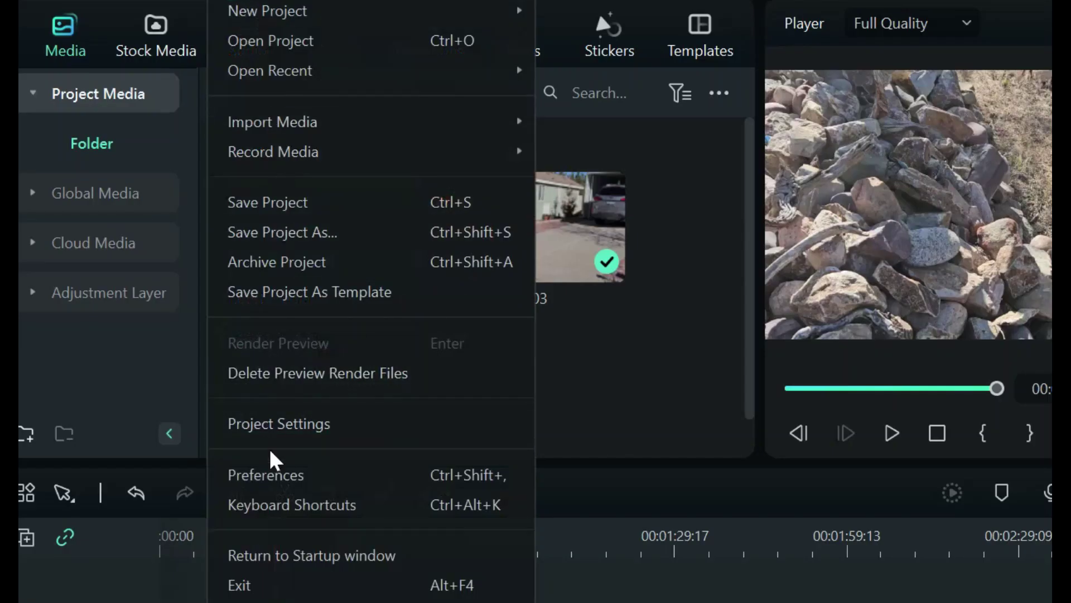
left_click(322, 558)
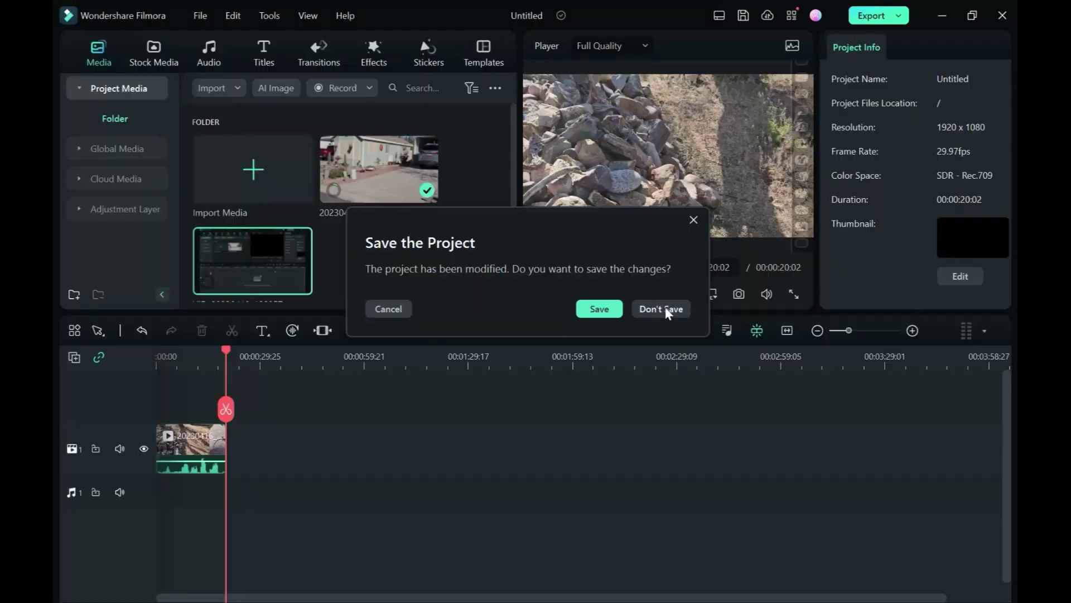
left_click(665, 310)
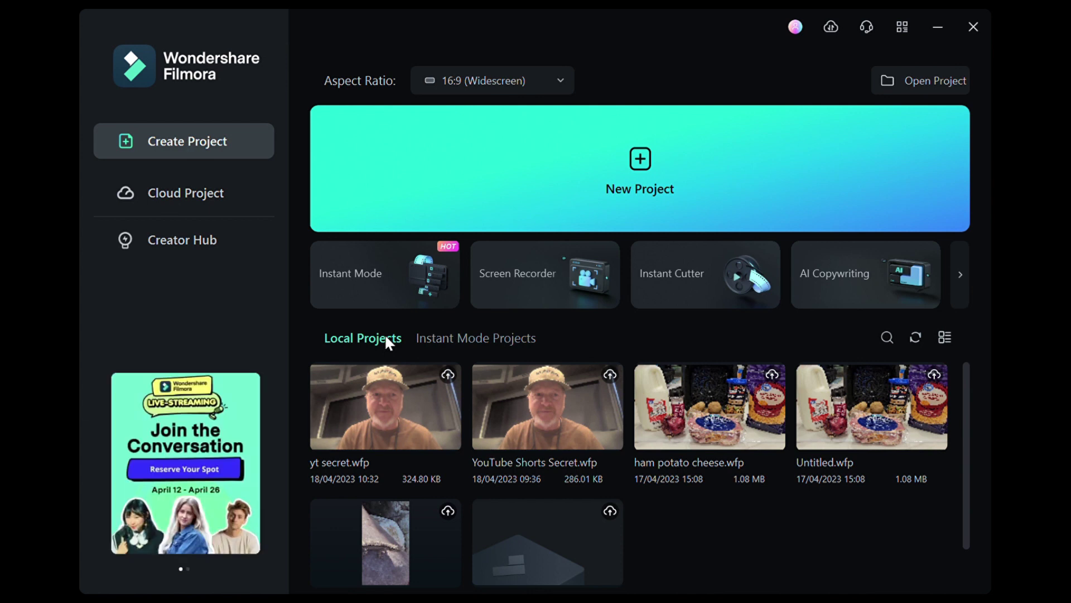
left_click(961, 280)
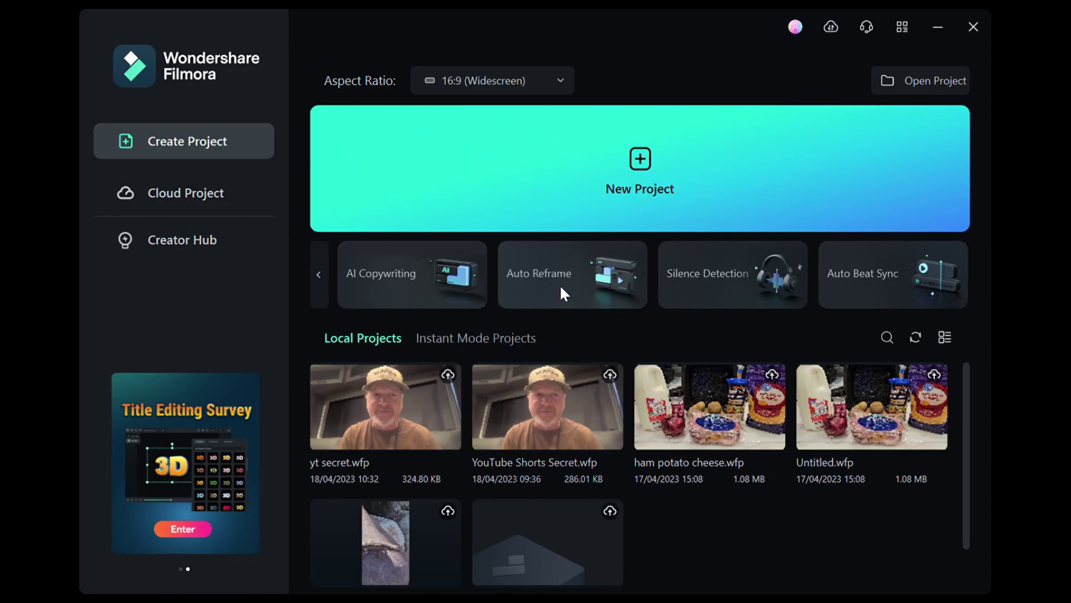
left_click(561, 287)
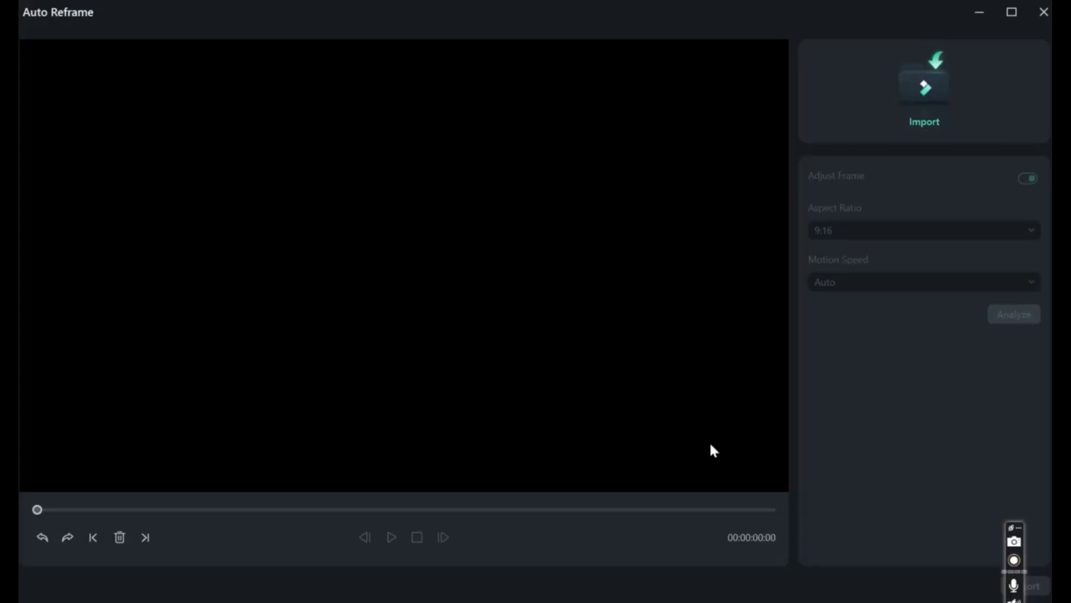
Import need to auto reframe.mp4 from the yt secret folder into Auto Reframe
left_click(932, 80)
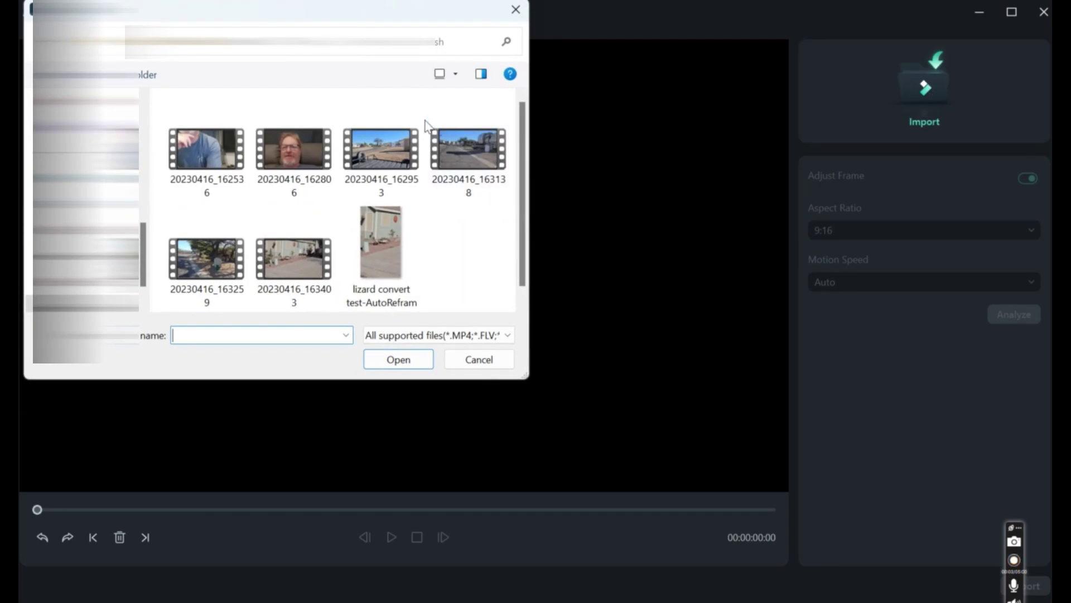
scroll(349, 174, "down", 1)
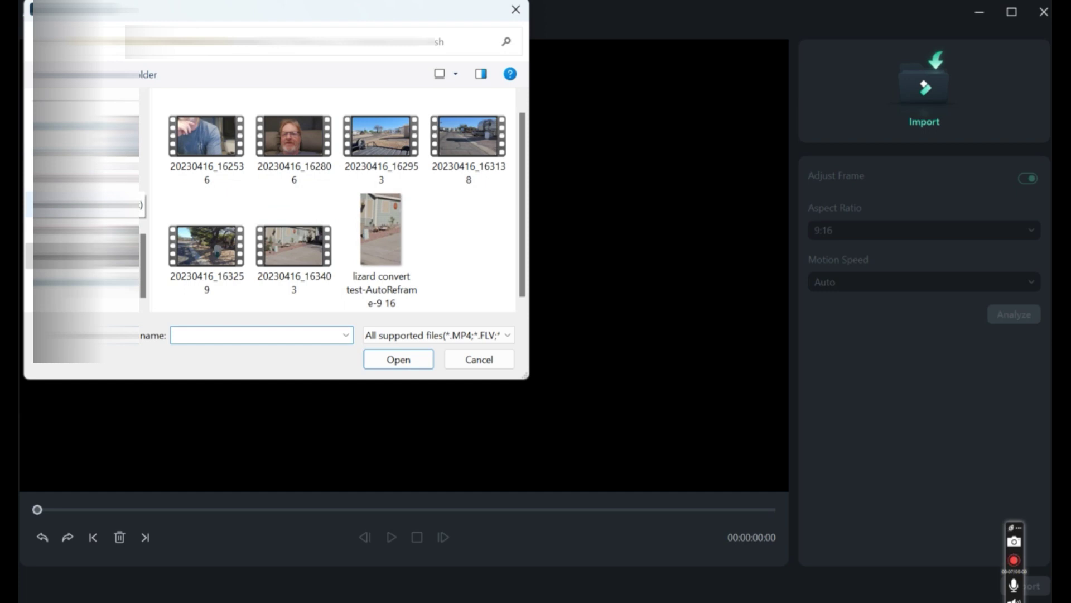
scroll(84, 223, "up", 3)
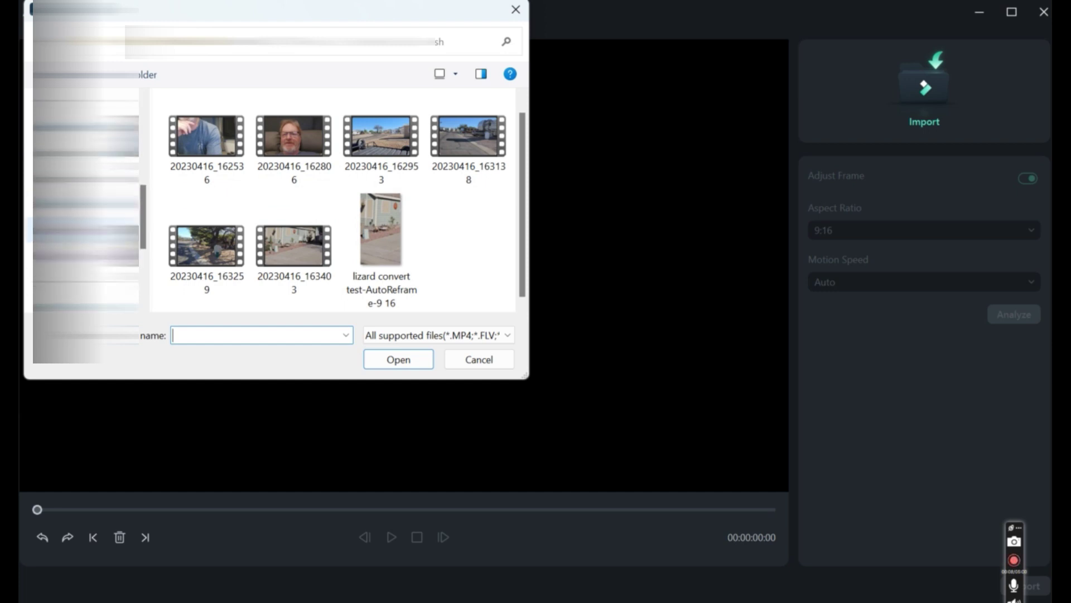
left_click(84, 127)
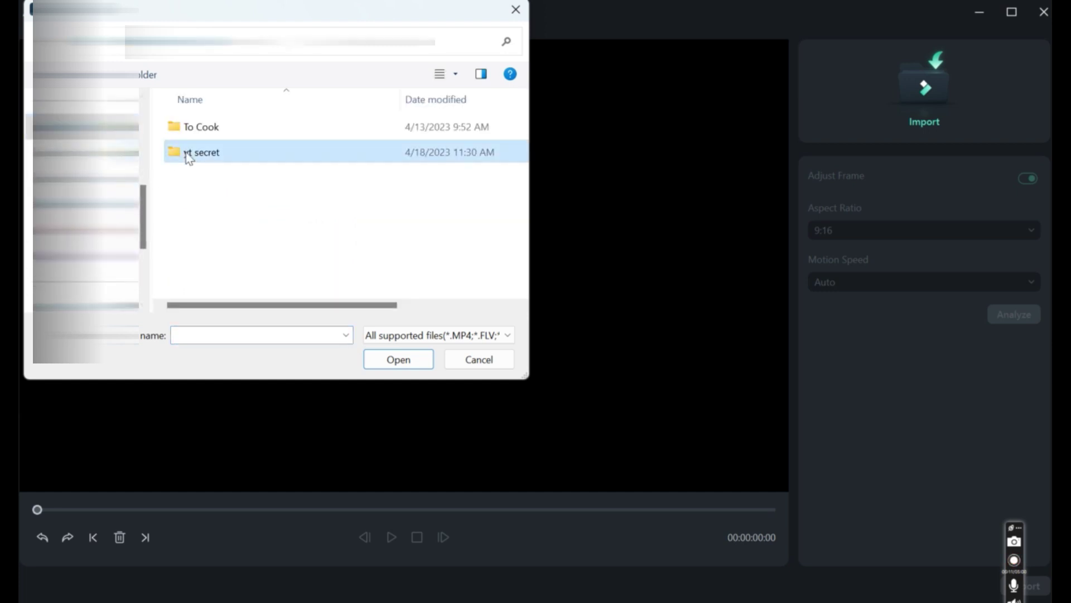
double_click(190, 156)
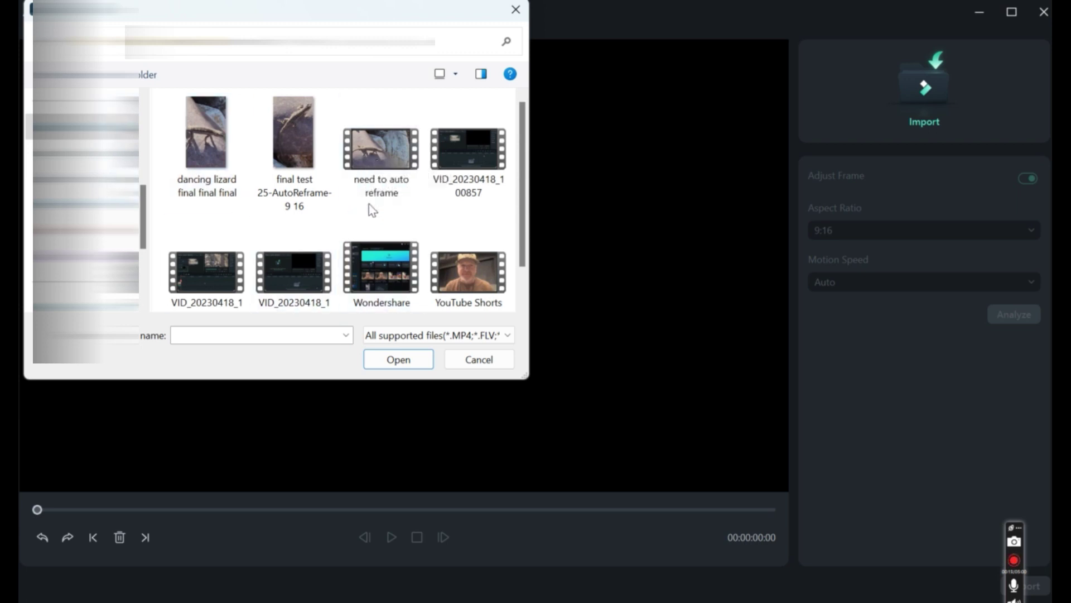
double_click(369, 146)
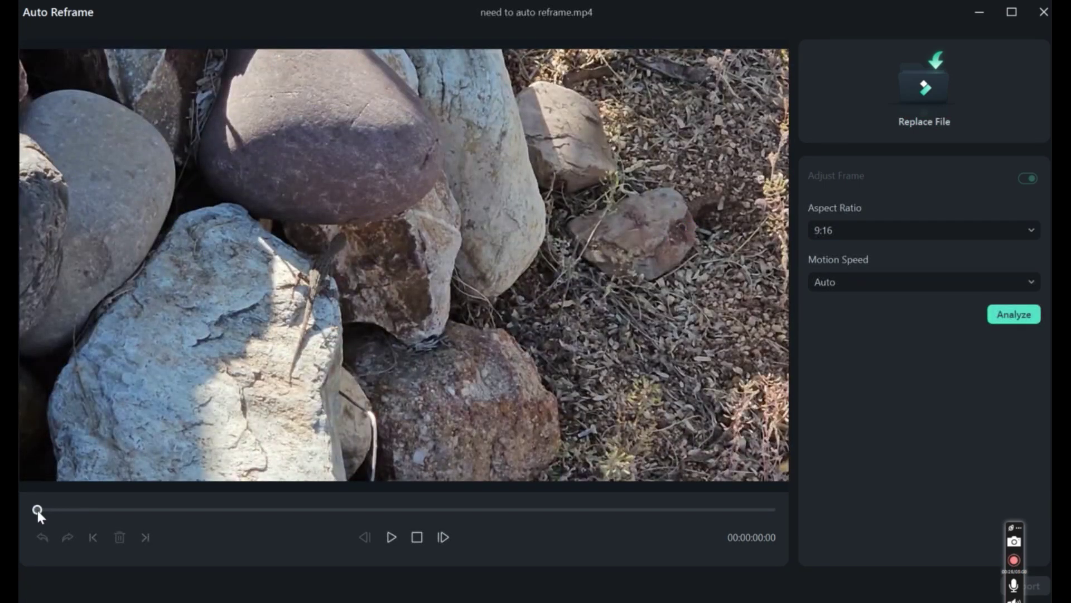
Keep the 9:16 aspect ratio with Auto motion speed and analyze the clip to track the lizard
mouse_move(38, 510)
left_mouse_down()
mouse_move(726, 508)
mouse_move(18, 509)
left_mouse_up()
left_click(843, 230)
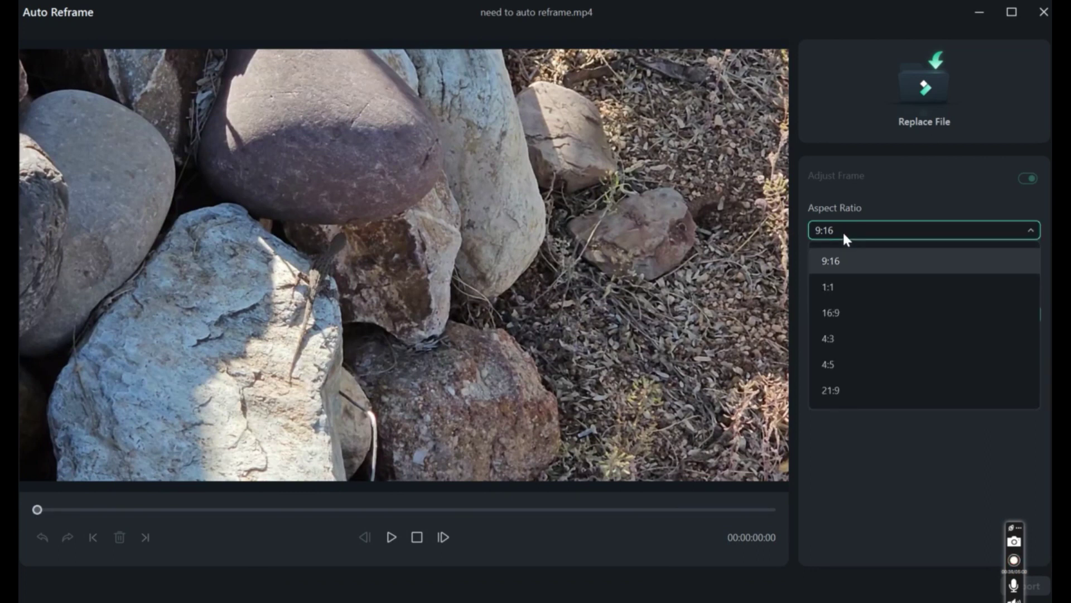
left_click(842, 234)
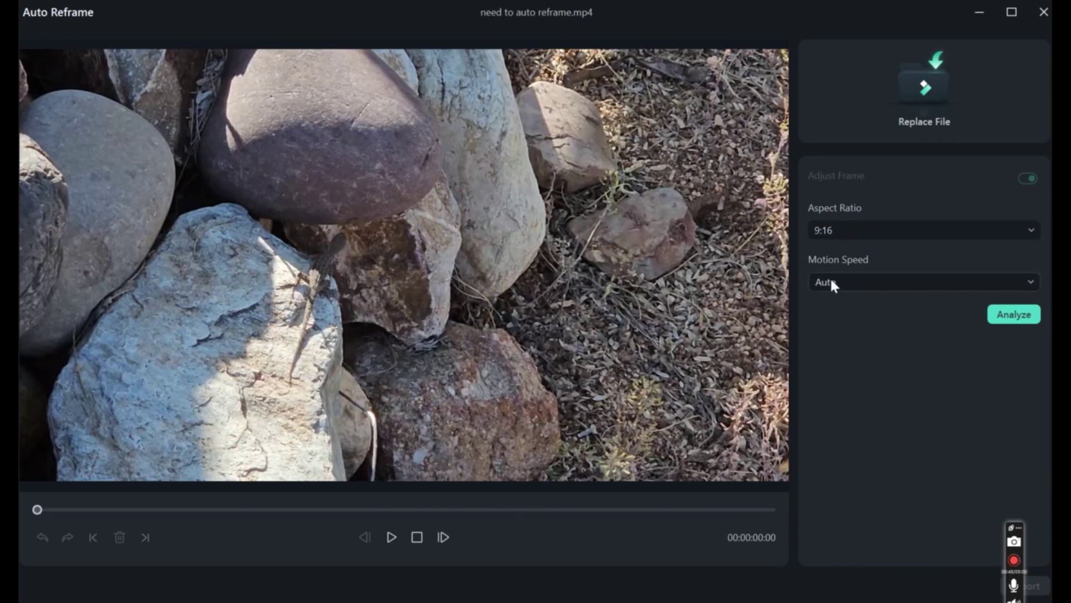
left_click(1004, 321)
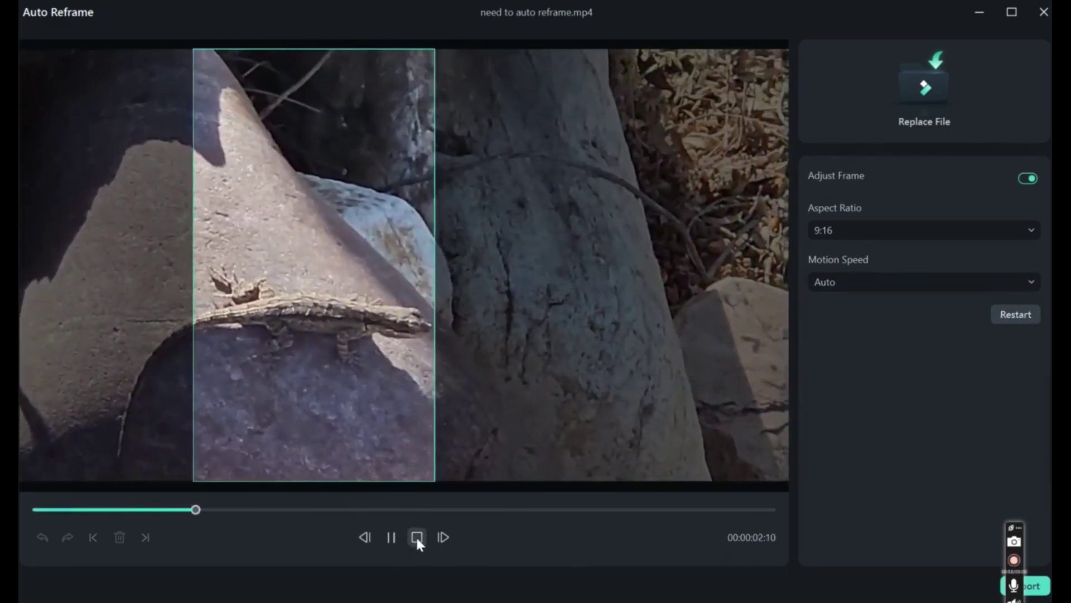
Drag the 9:16 crop back over the lizard at several moments through 00:00:07:02, adding keyframes
left_click(416, 537)
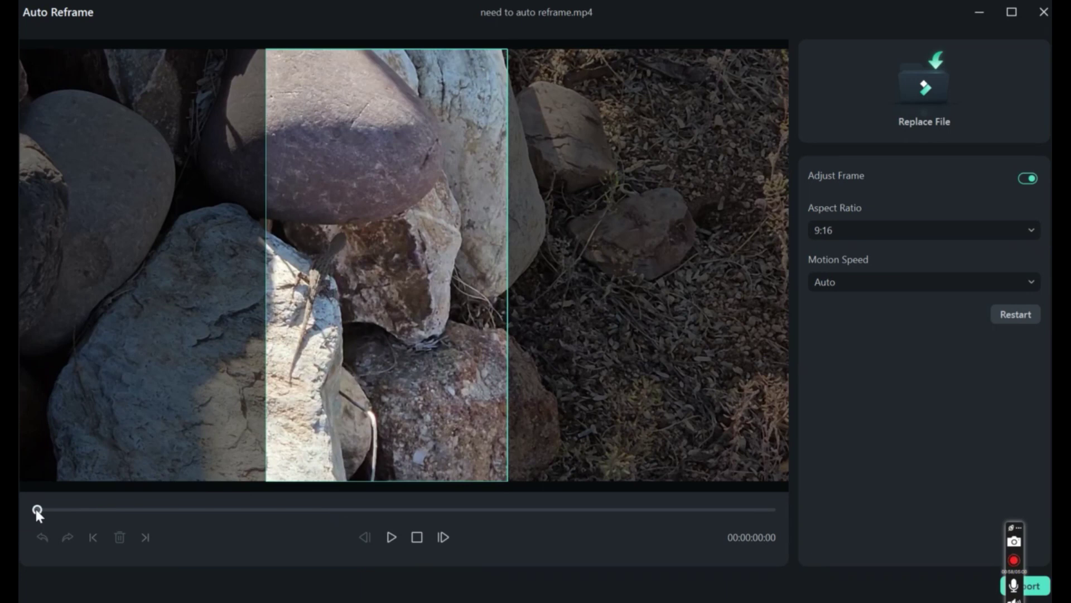
left_click_drag(36, 509, 137, 510)
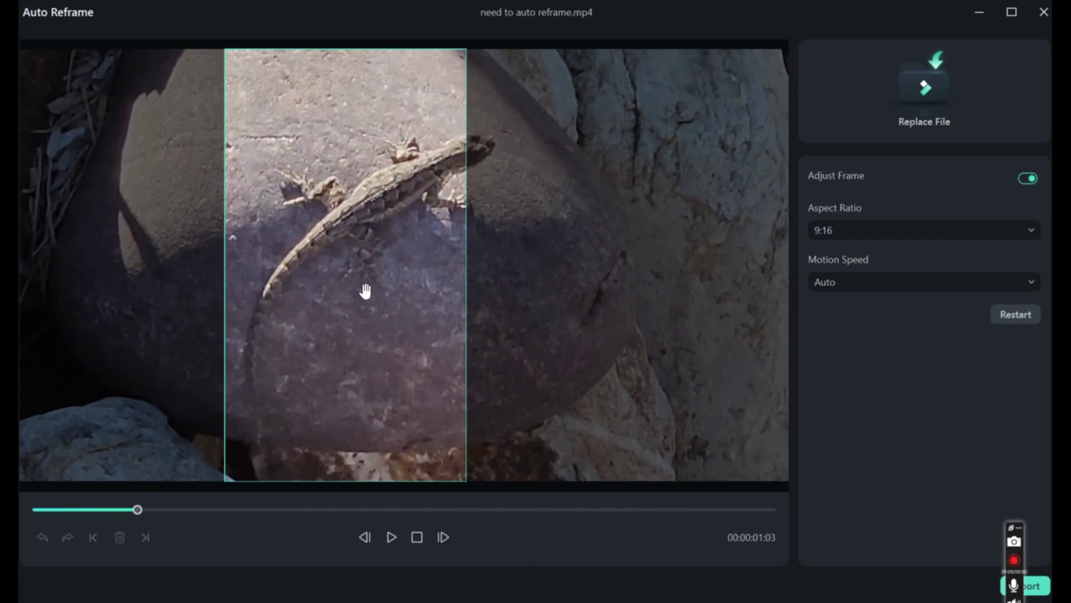
left_click_drag(365, 293, 405, 288)
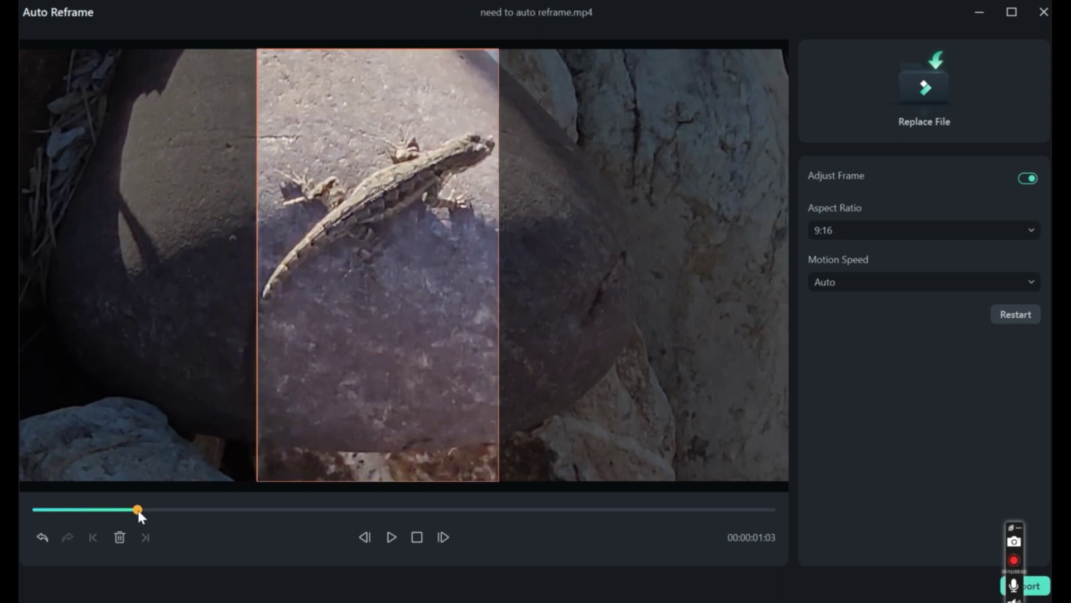
left_click_drag(139, 510, 147, 510)
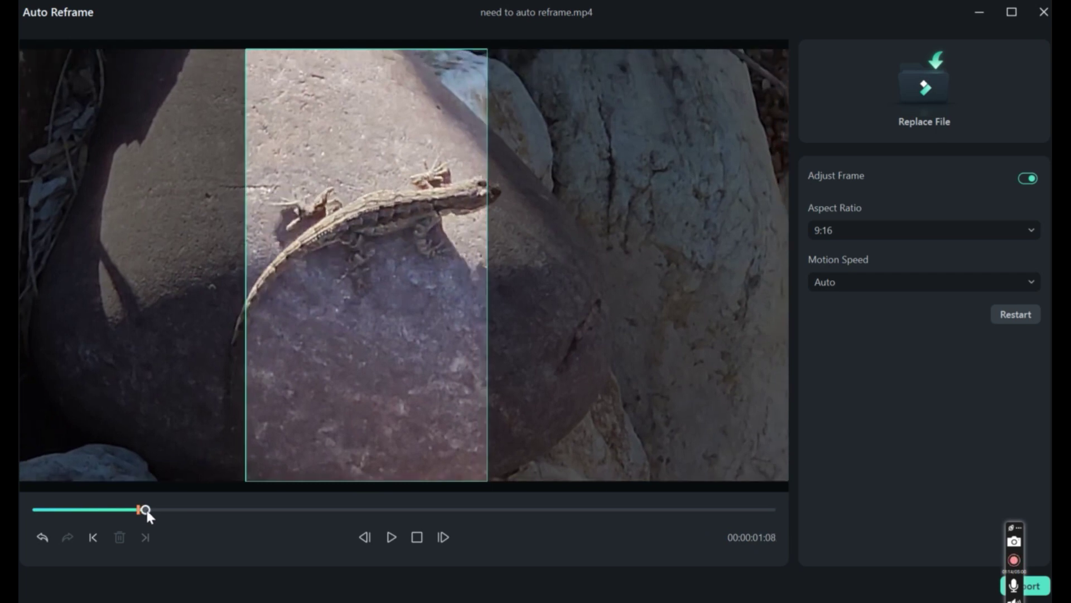
left_click_drag(329, 354, 352, 354)
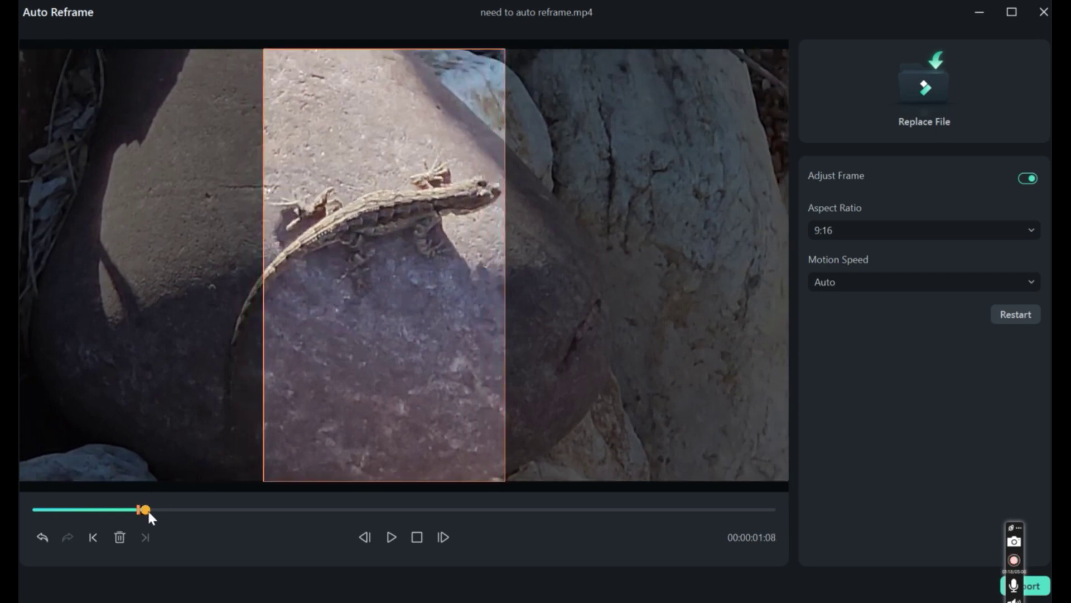
left_click_drag(147, 509, 249, 512)
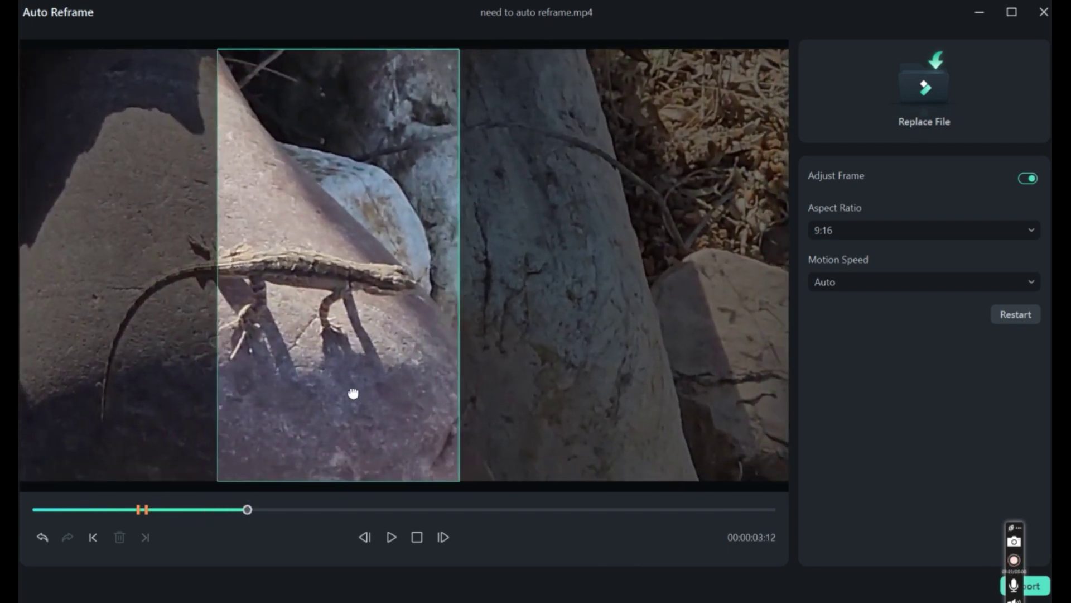
left_click_drag(352, 393, 315, 395)
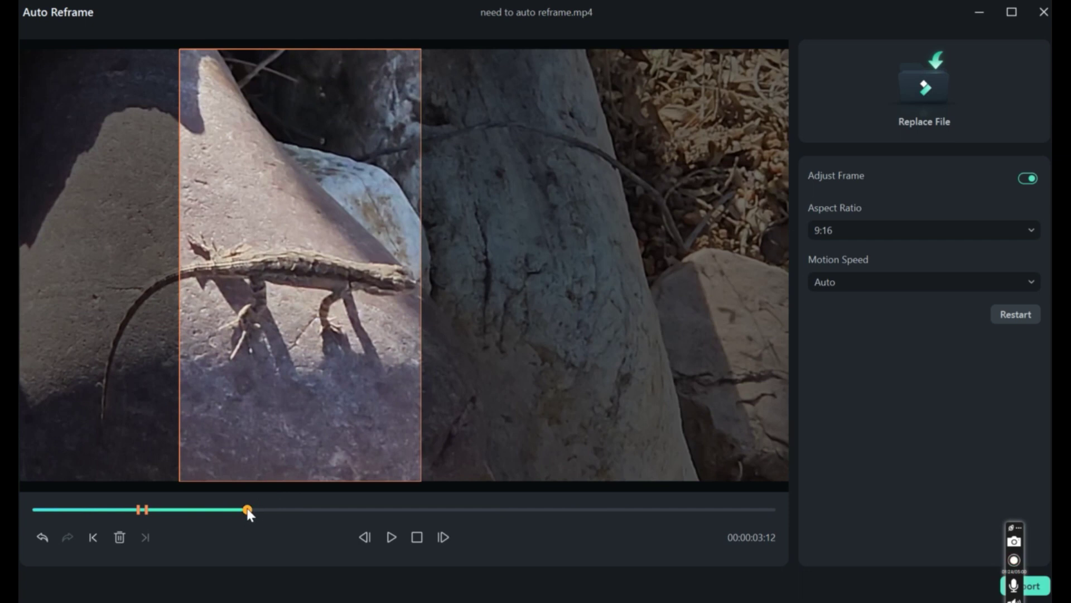
left_click_drag(249, 510, 356, 509)
left_click_drag(469, 412, 419, 421)
left_click_drag(356, 511, 419, 511)
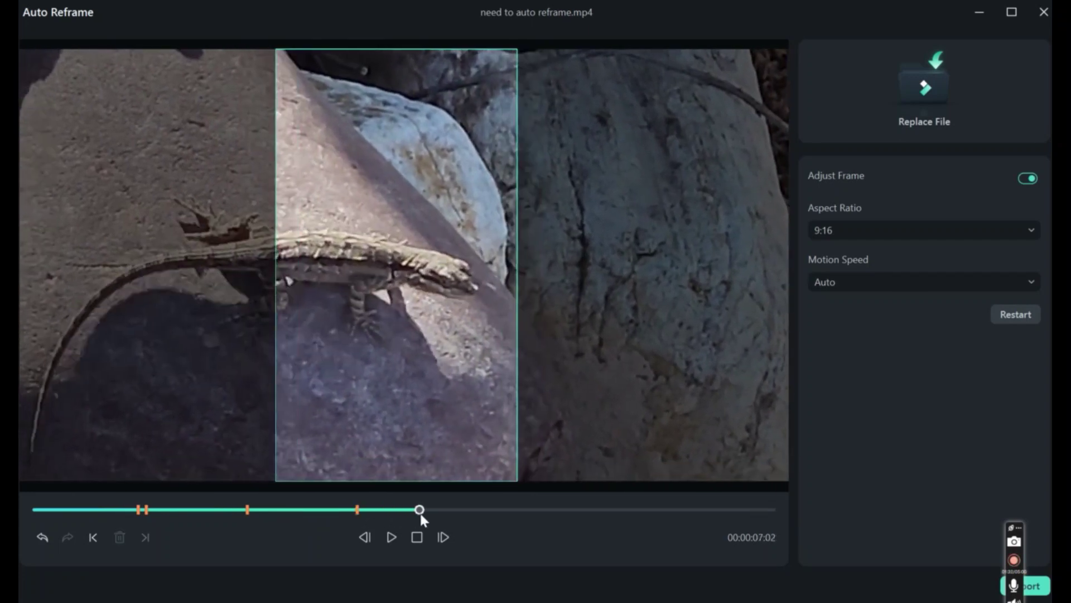
left_click_drag(450, 426, 421, 433)
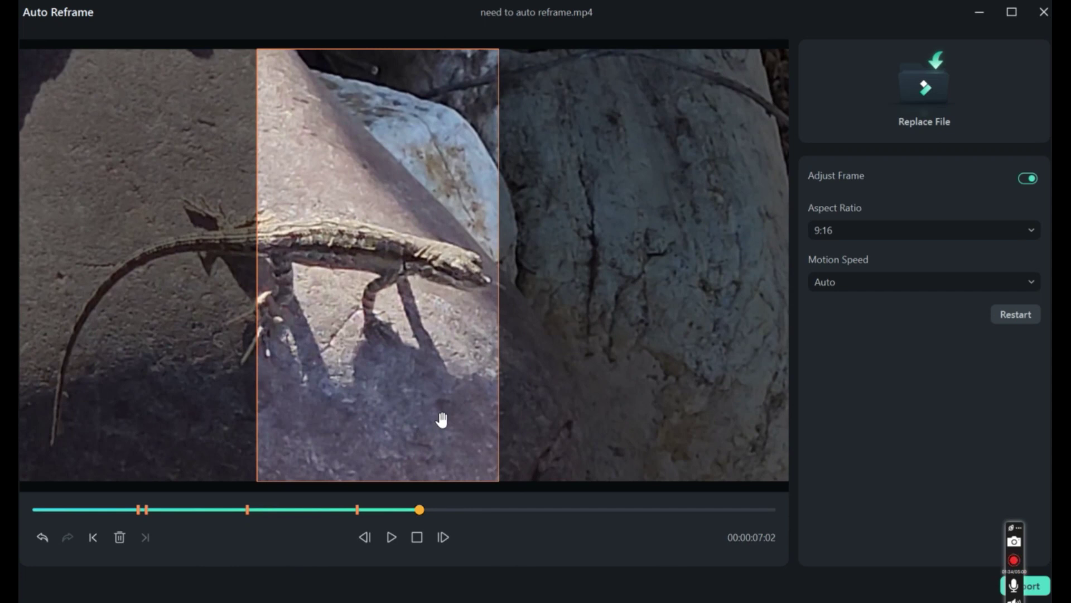
Rename the export to 'has been reframed' and export it as an MP4
left_click(1041, 589)
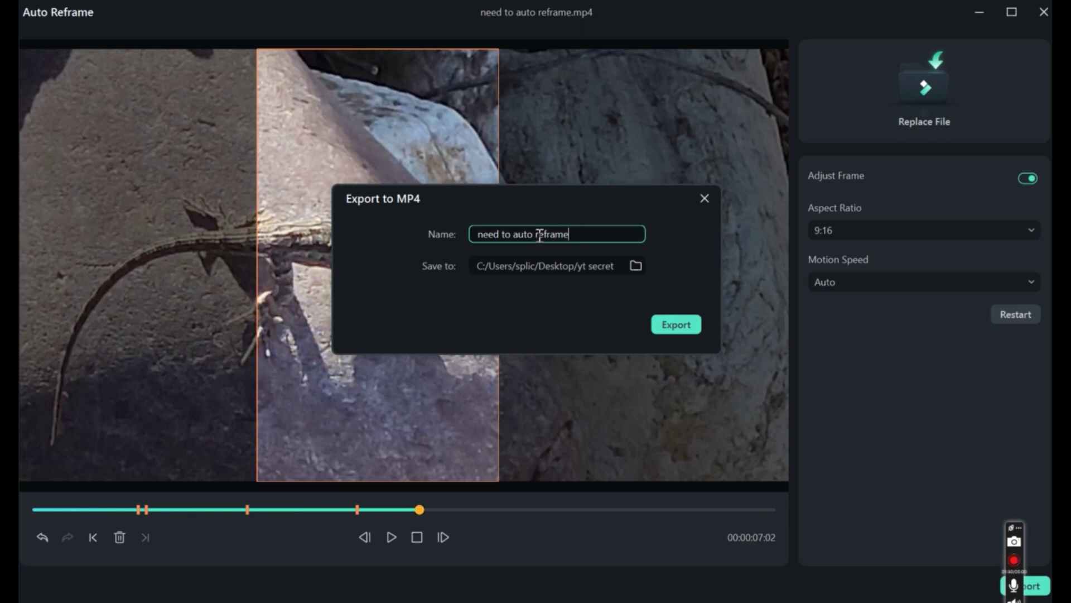
left_click_drag(539, 236, 449, 242)
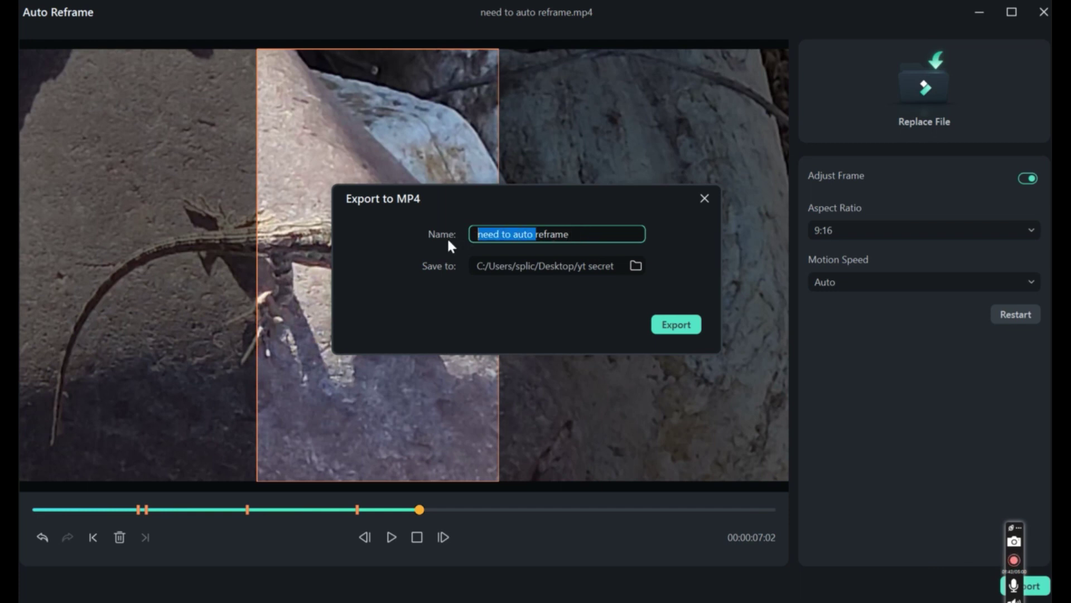
type("has bee")
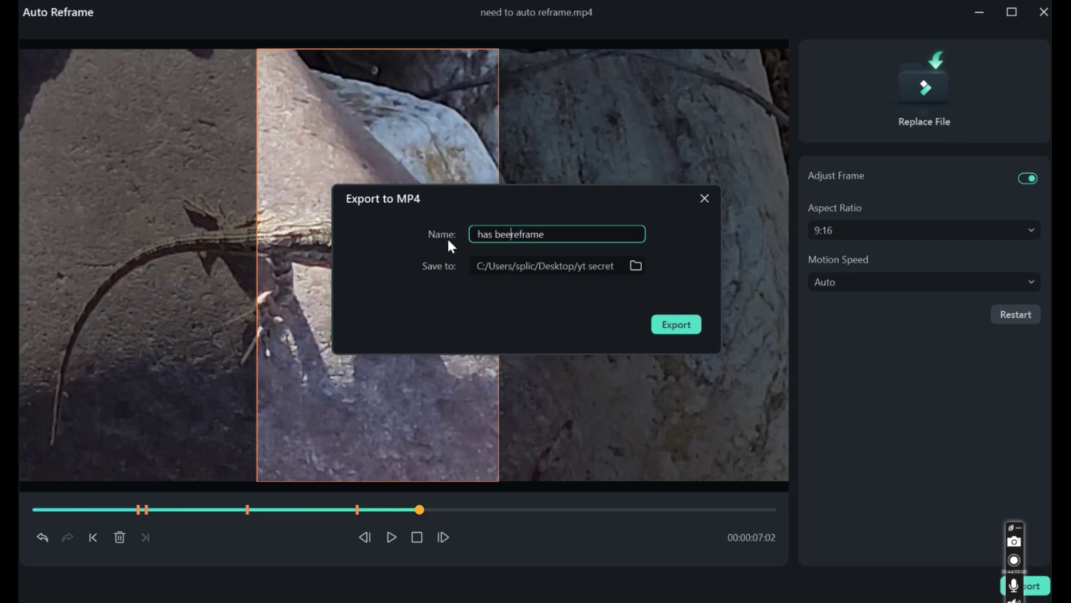
type("n")
left_click(556, 226)
type("d")
left_click(680, 327)
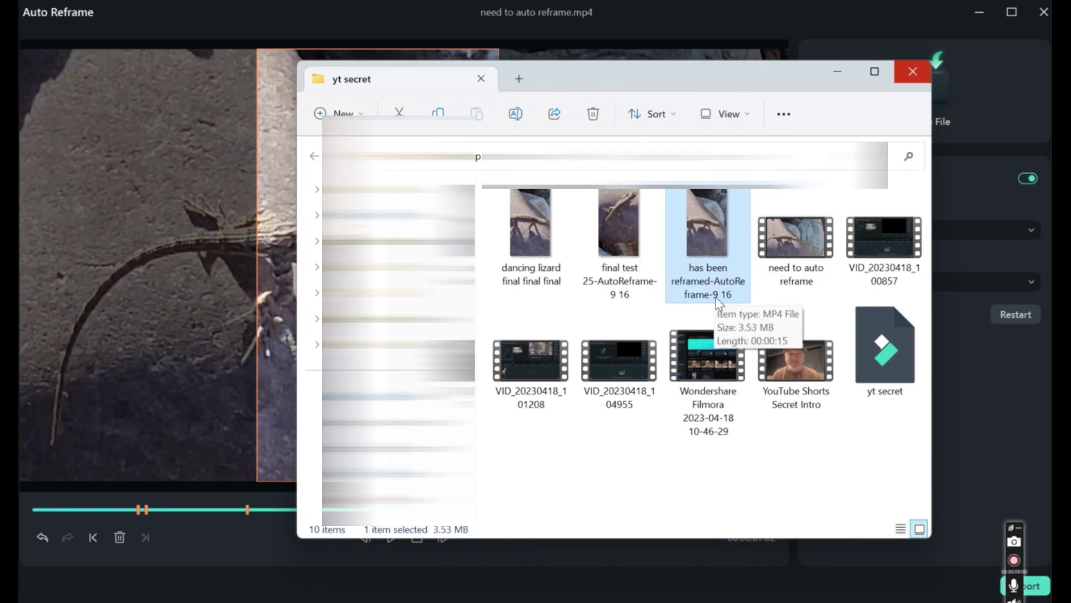
Close the yt secret folder after checking the exported reframed MP4
left_click(913, 73)
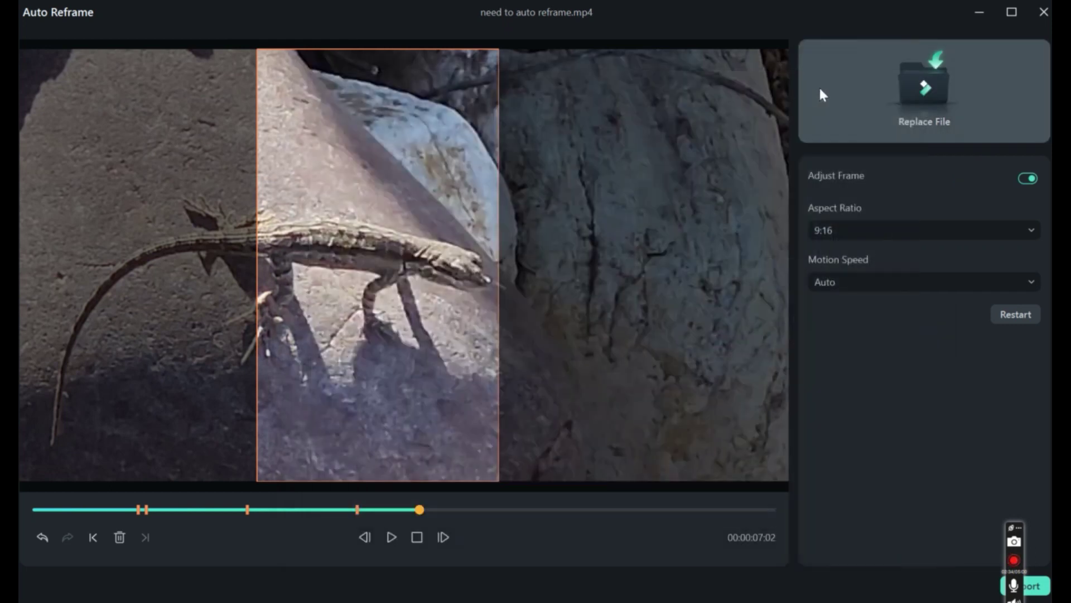
Exit Auto Reframe and start a new 9:16 portrait project from the File menu
left_click(1042, 12)
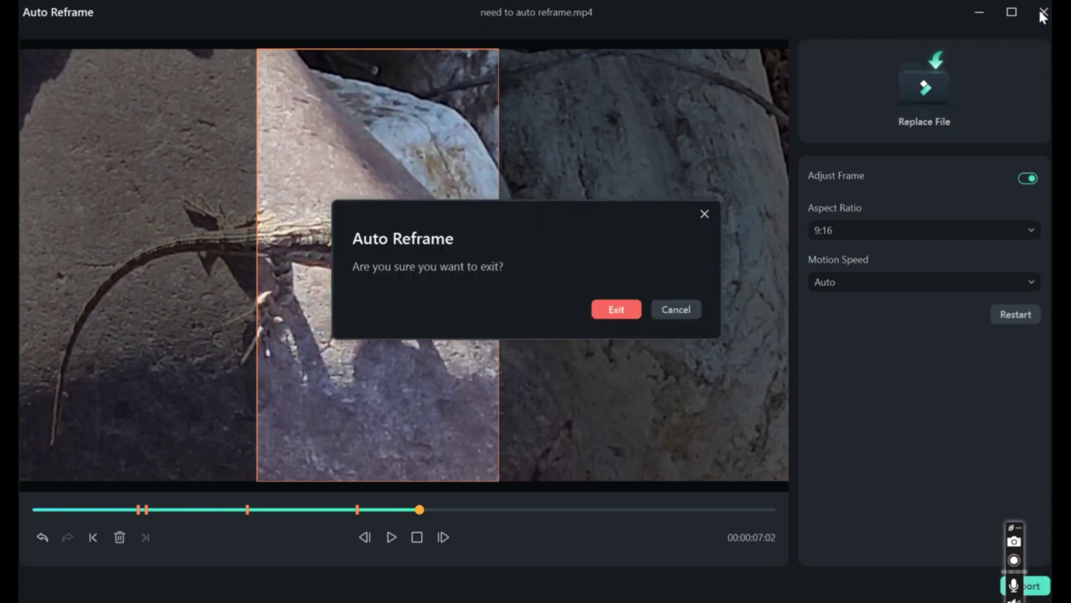
left_click(610, 313)
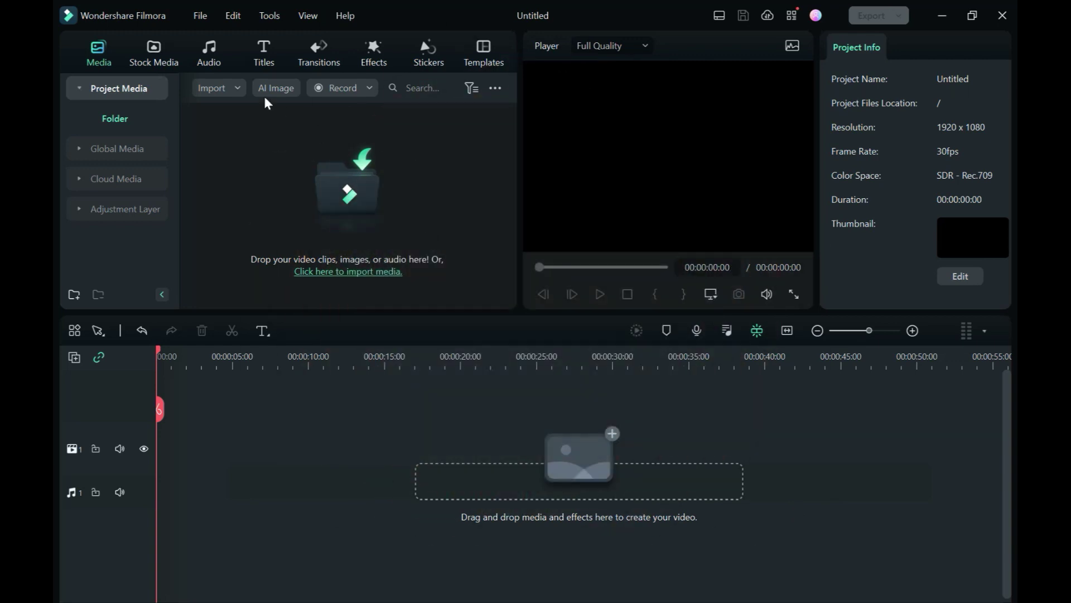
left_click(200, 16)
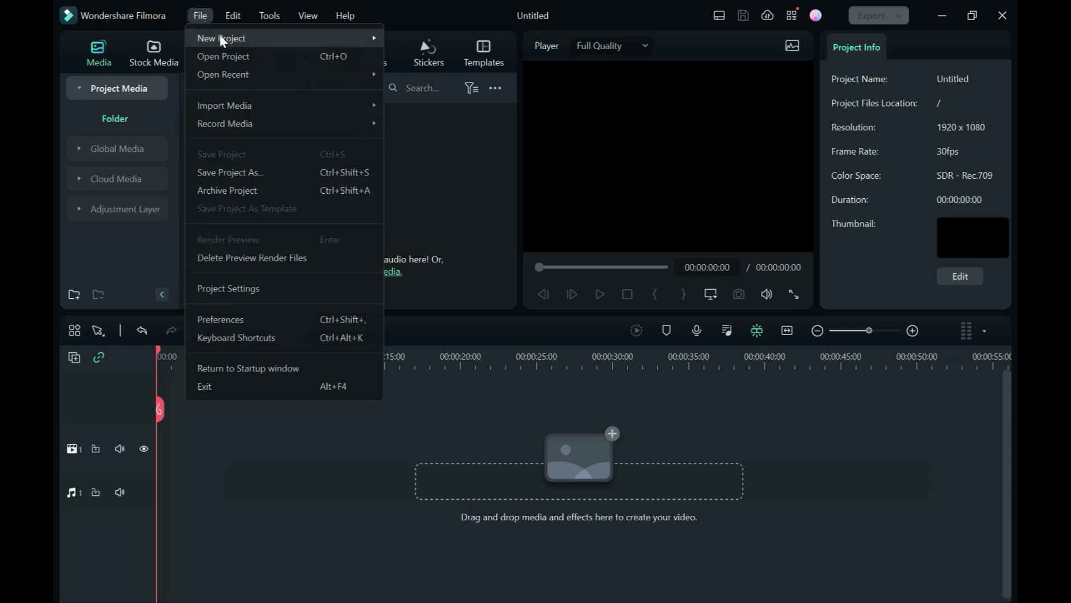
mouse_move(335, 38)
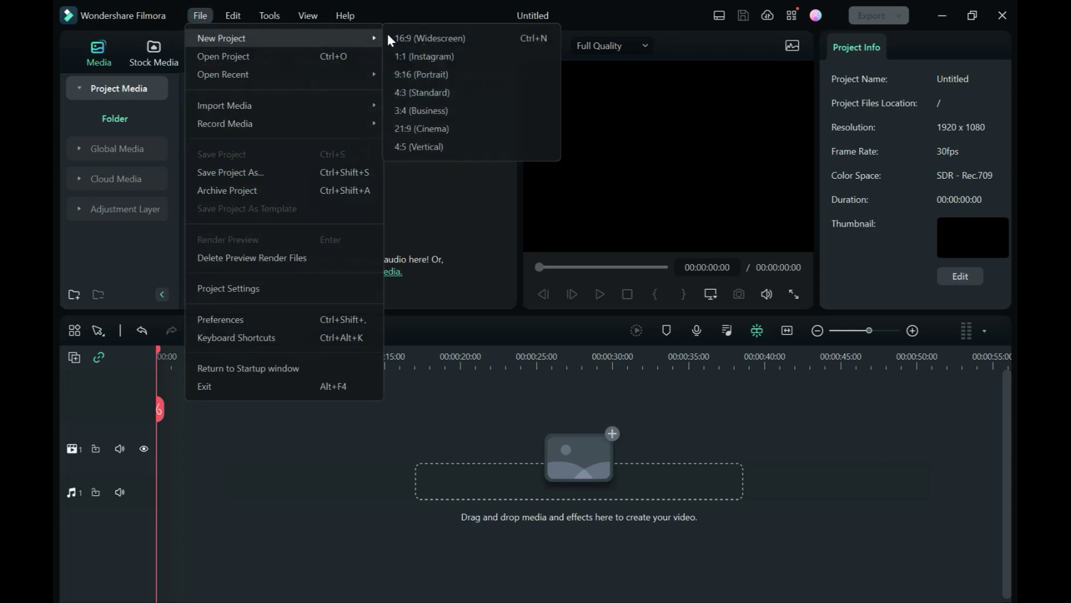
Start a new project, import the final test 25-AutoReframe-9 16 clip and place it on the timeline, matching media settings
left_click(426, 78)
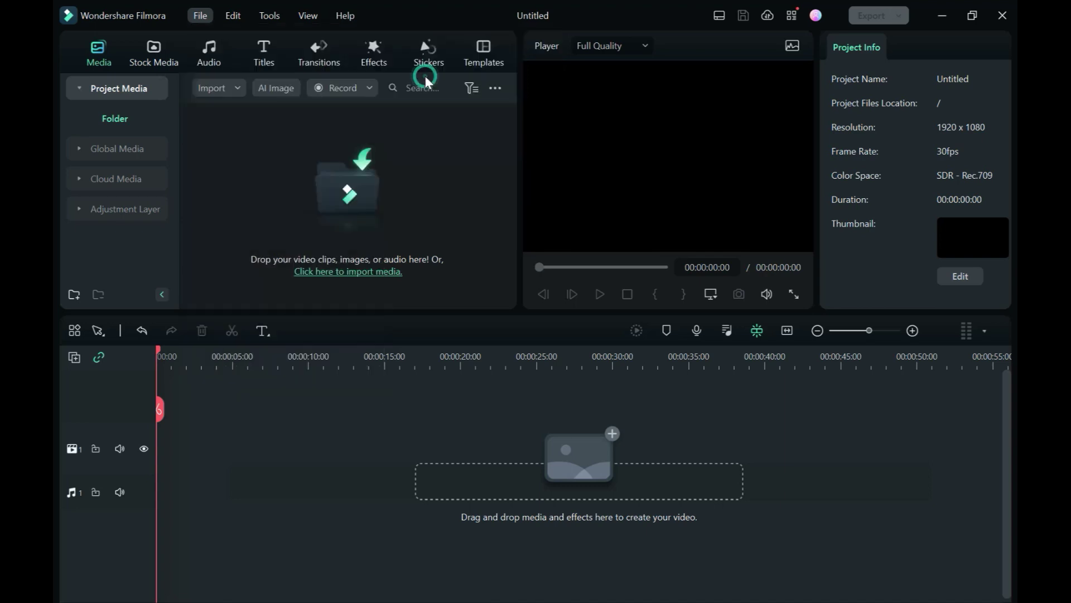
left_click(350, 192)
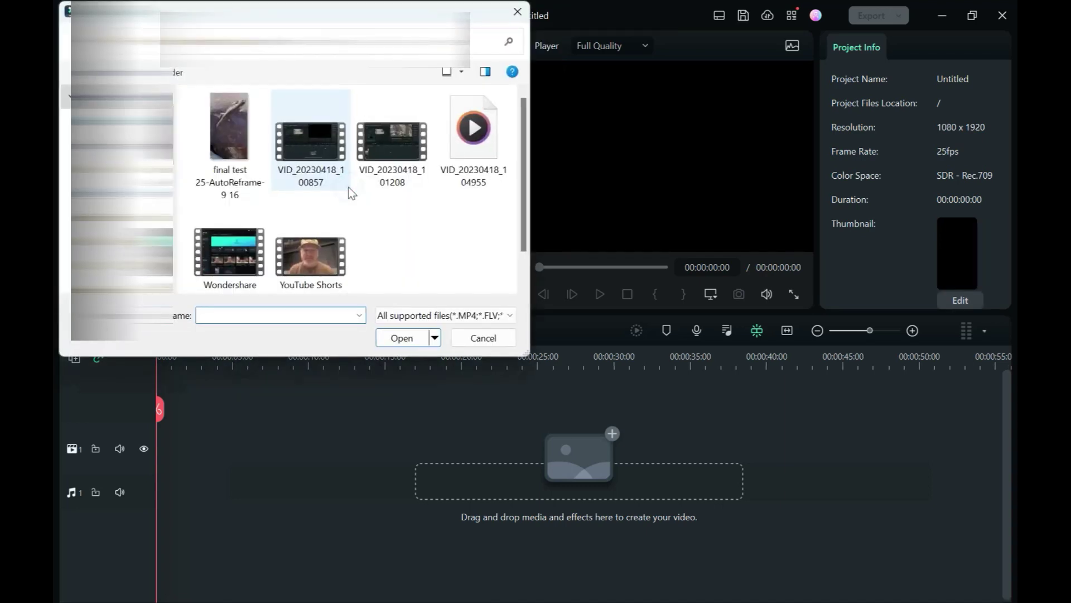
double_click(227, 132)
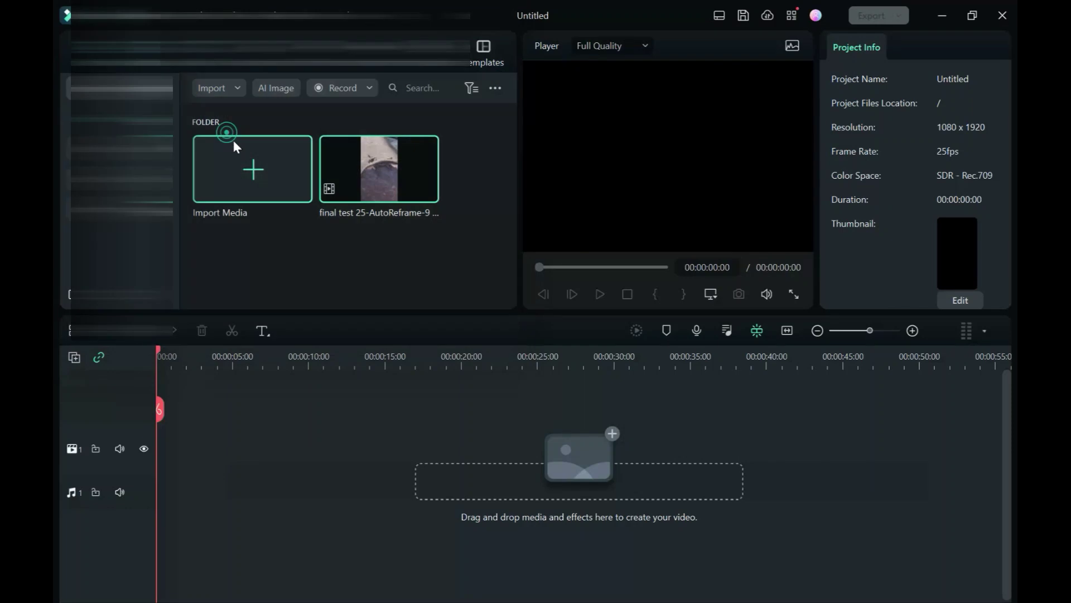
left_click_drag(374, 178, 163, 450)
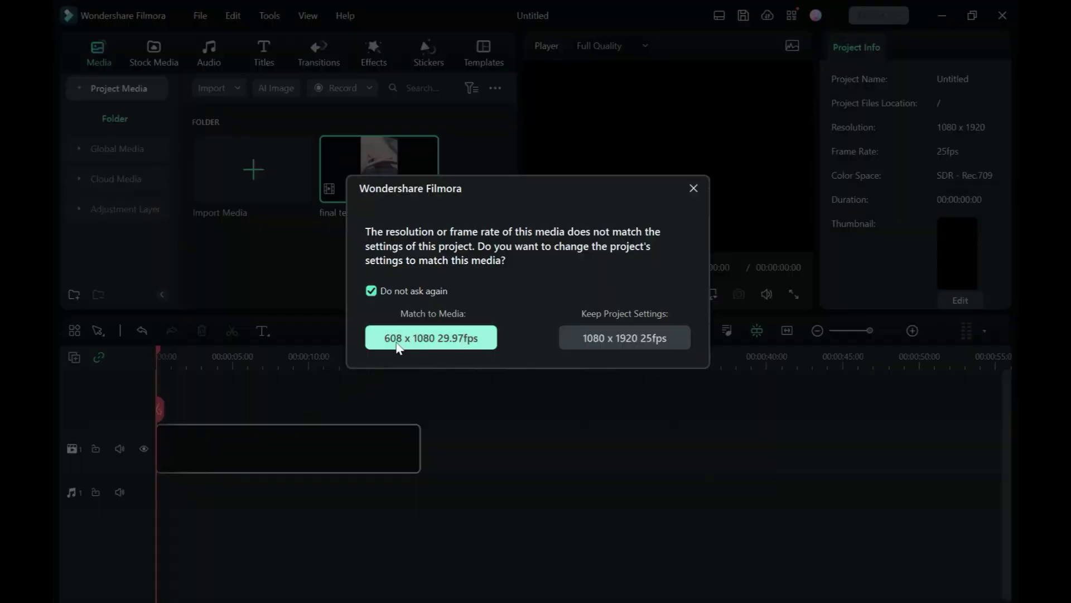
left_click(432, 341)
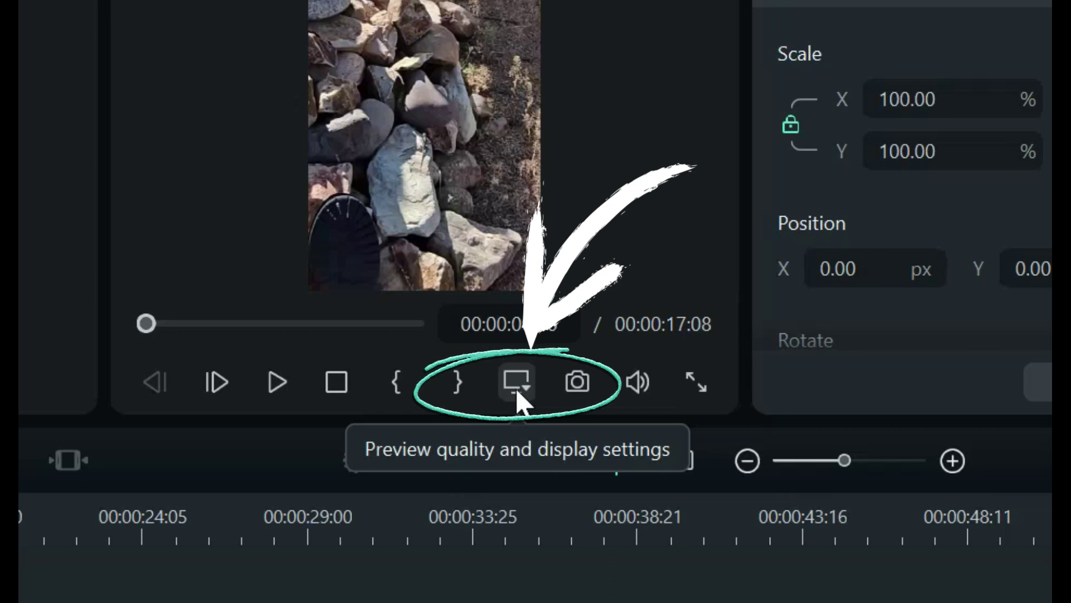
Set the project aspect ratio to 9:16 Portrait (1080x1920) and apply it
left_click(518, 392)
left_click(553, 434)
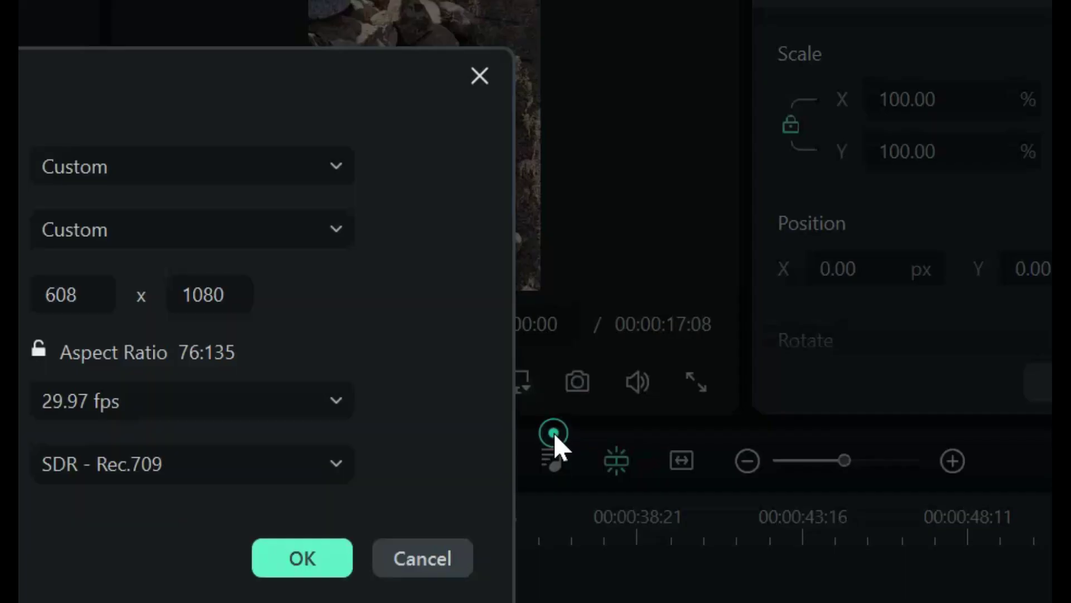
left_click(151, 167)
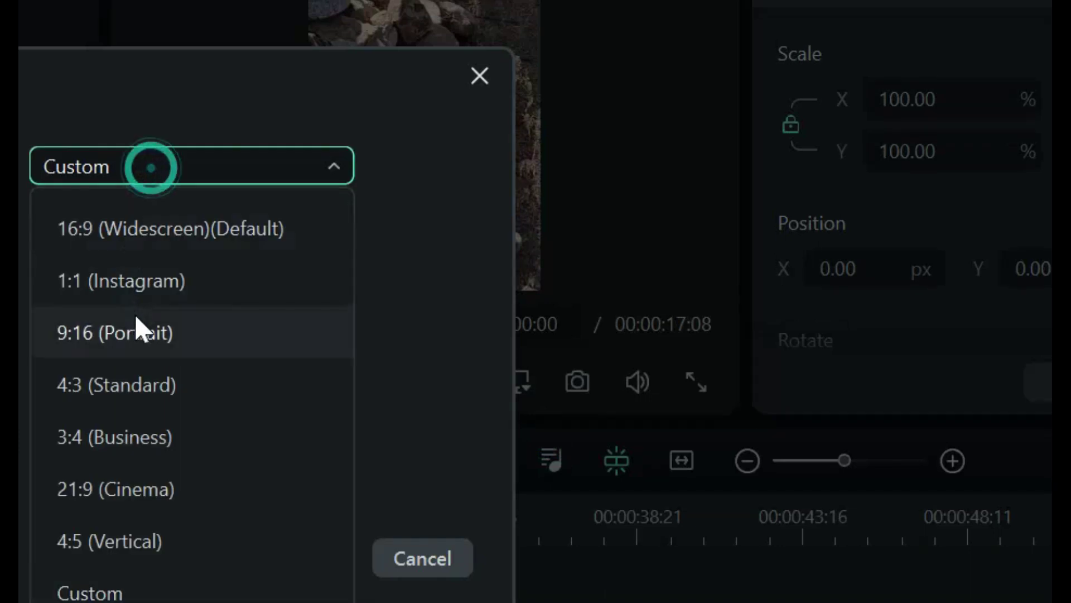
left_click(138, 337)
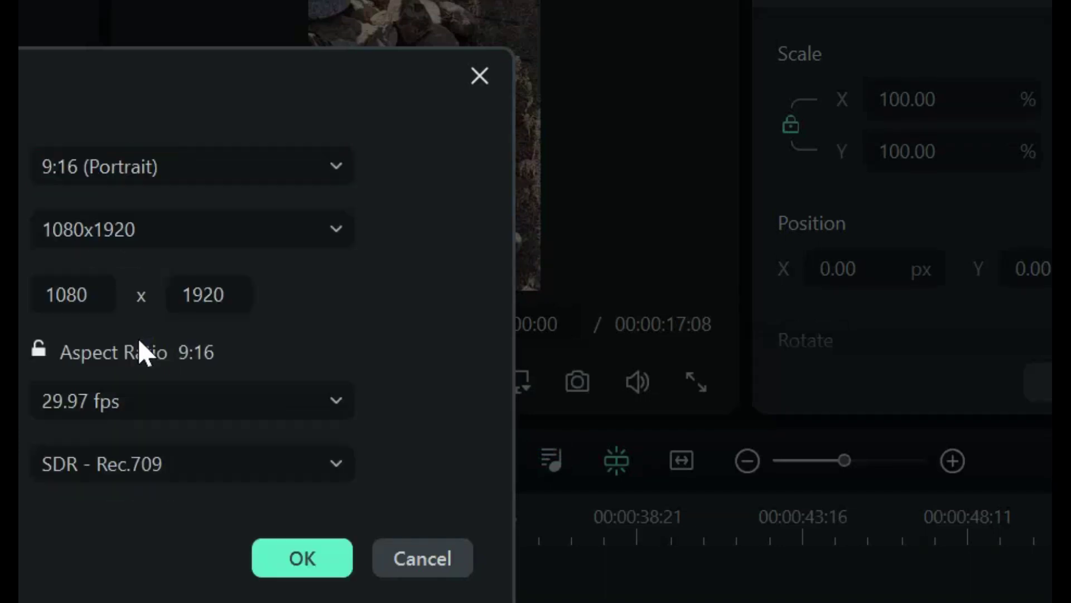
left_click(276, 565)
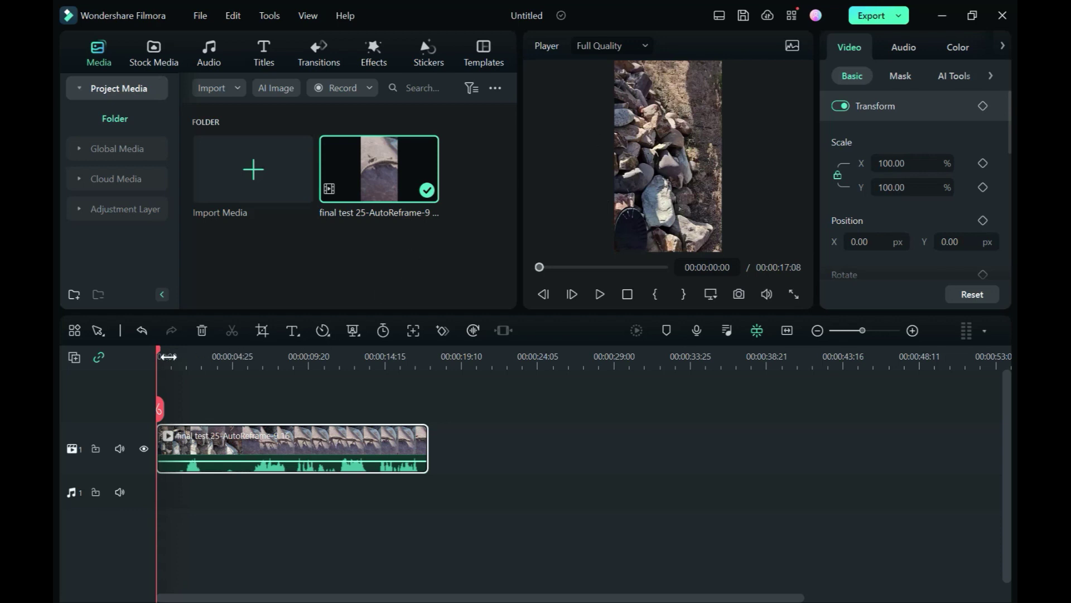
Split the lizard clip about 3 seconds in and ripple-delete the opening piece, leaving 00:00:13:15
left_click_drag(160, 350, 216, 350)
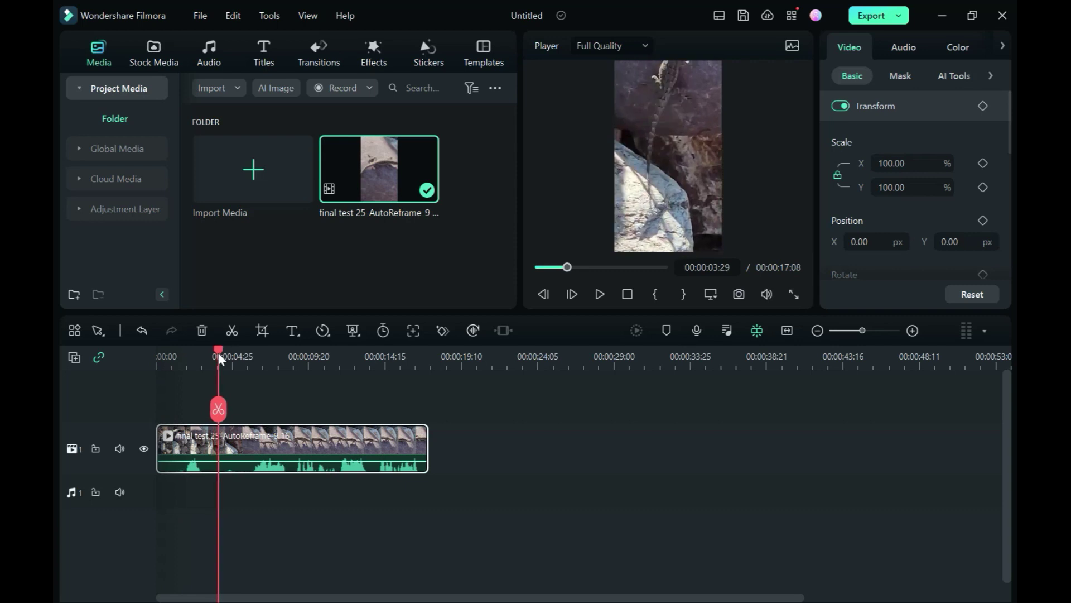
left_click(219, 411)
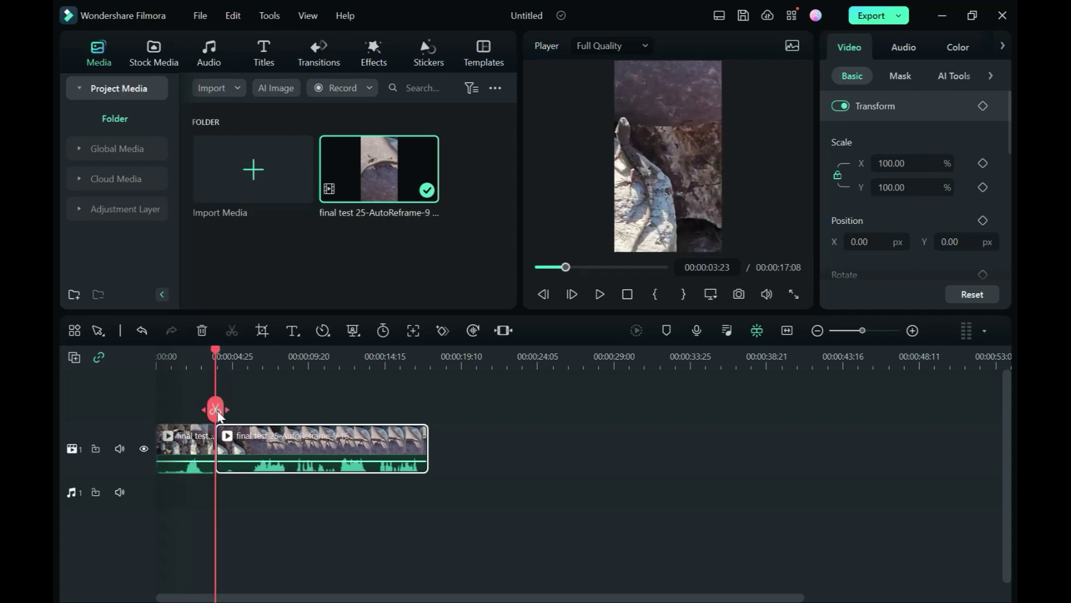
left_click(188, 444)
key("Delete")
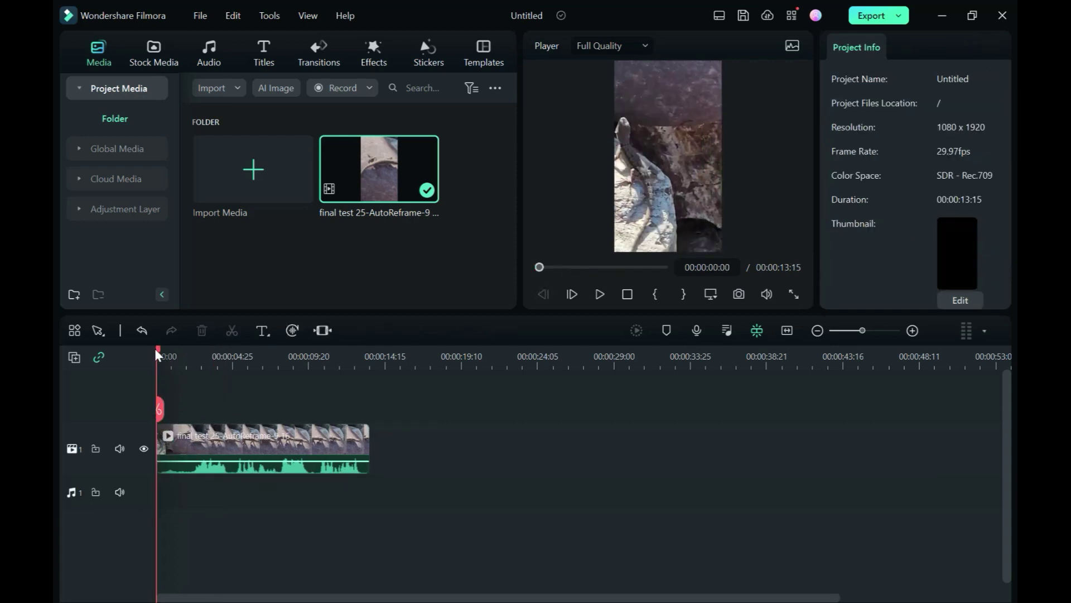
mouse_move(158, 350)
left_mouse_down()
mouse_move(373, 358)
mouse_move(158, 351)
left_mouse_up()
Add the Classic title from Titles > Mine > Downloads to the track above the lizard clip
left_click(254, 446)
left_click(269, 46)
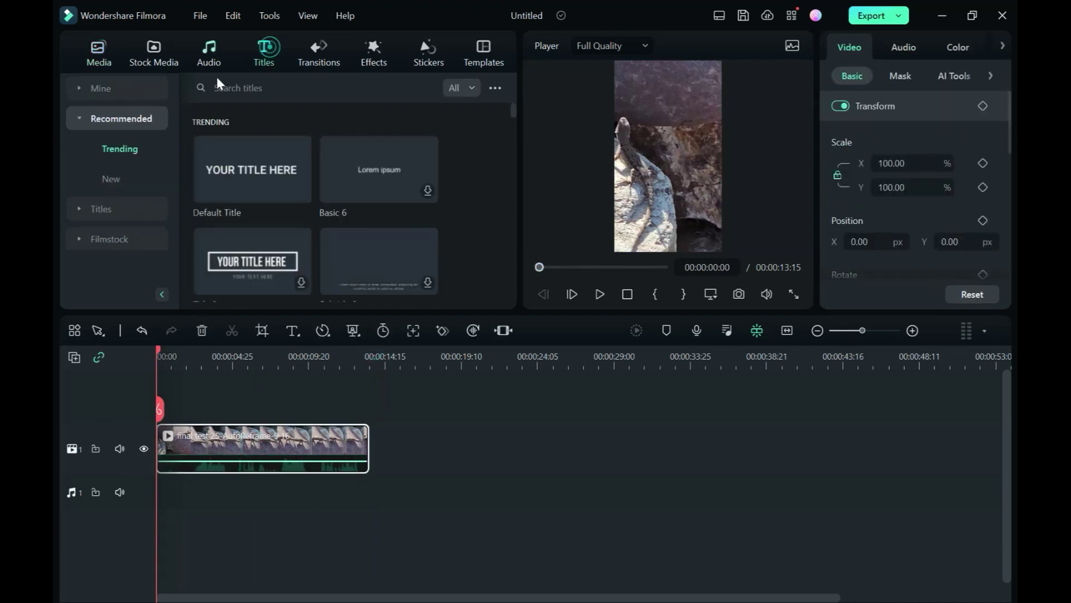
left_click(95, 90)
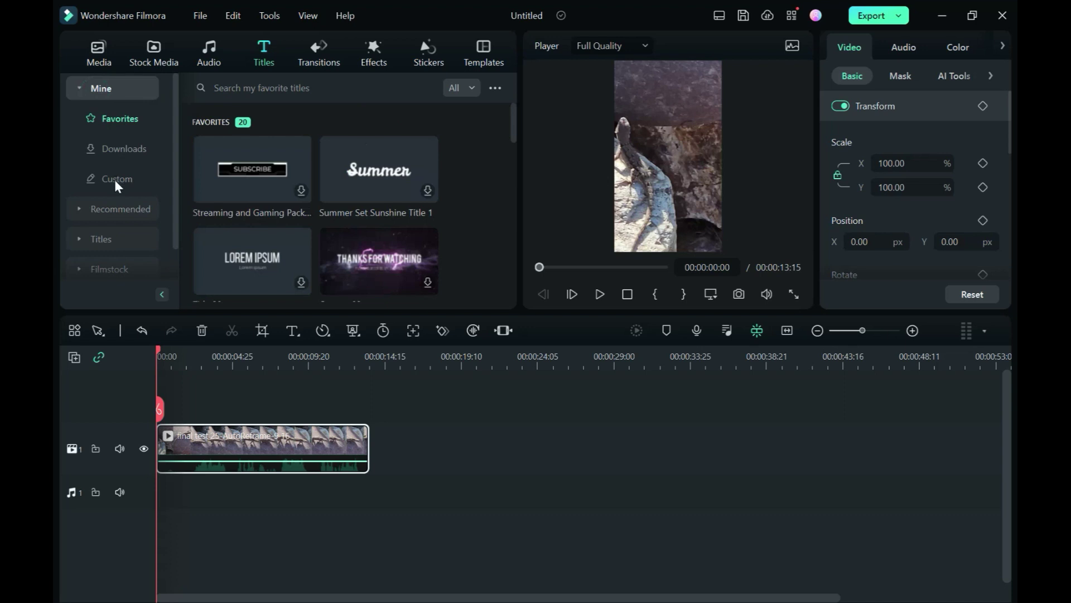
left_click(114, 153)
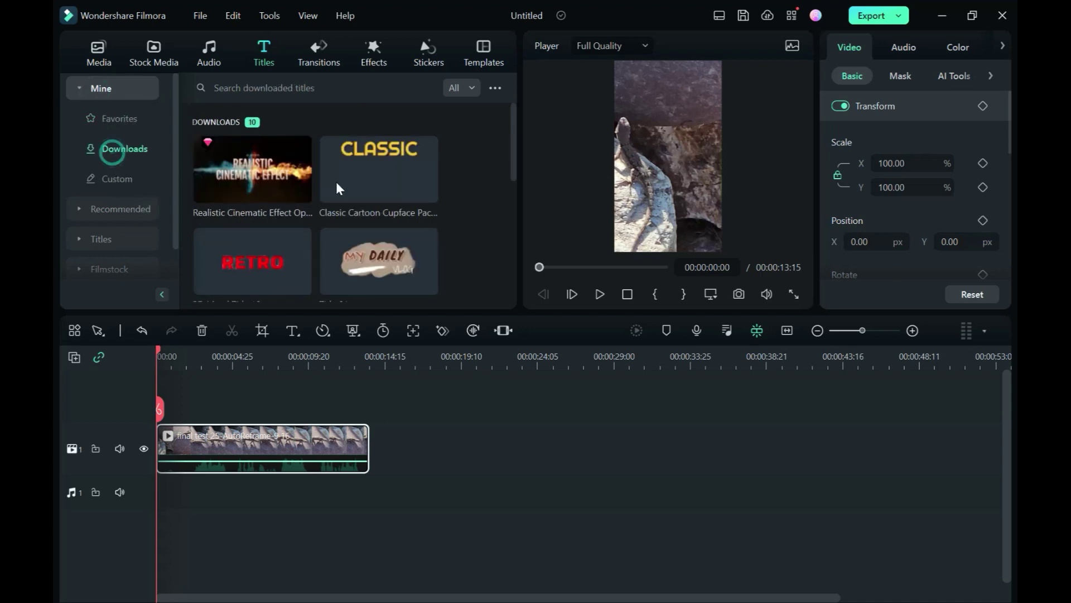
left_click_drag(336, 182, 226, 408)
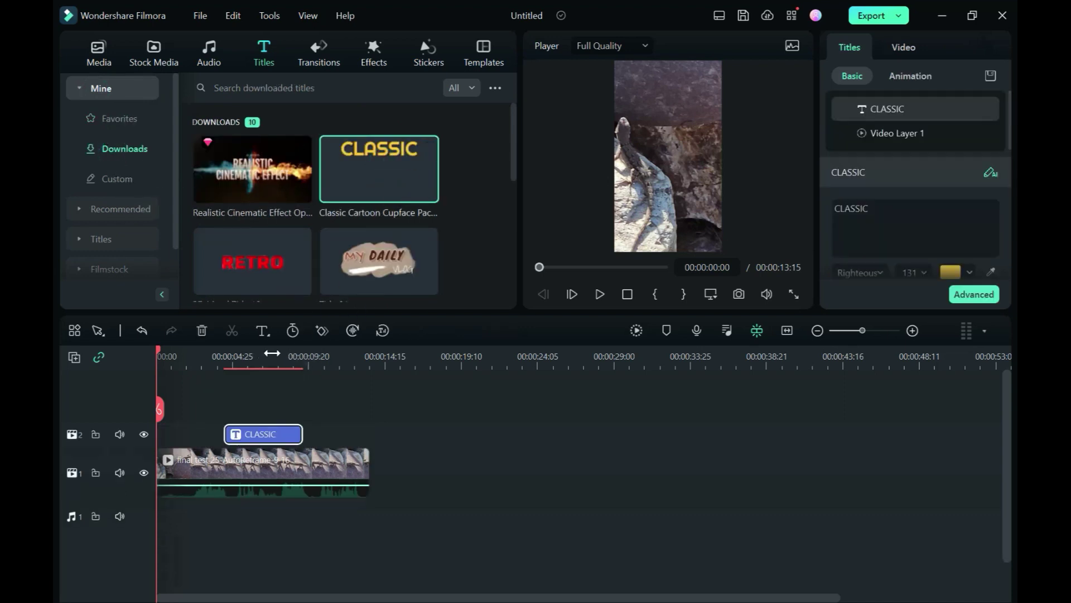
Move the yellow CLASSIC text higher in the portrait frame
left_click_drag(160, 349, 265, 352)
left_click(665, 142)
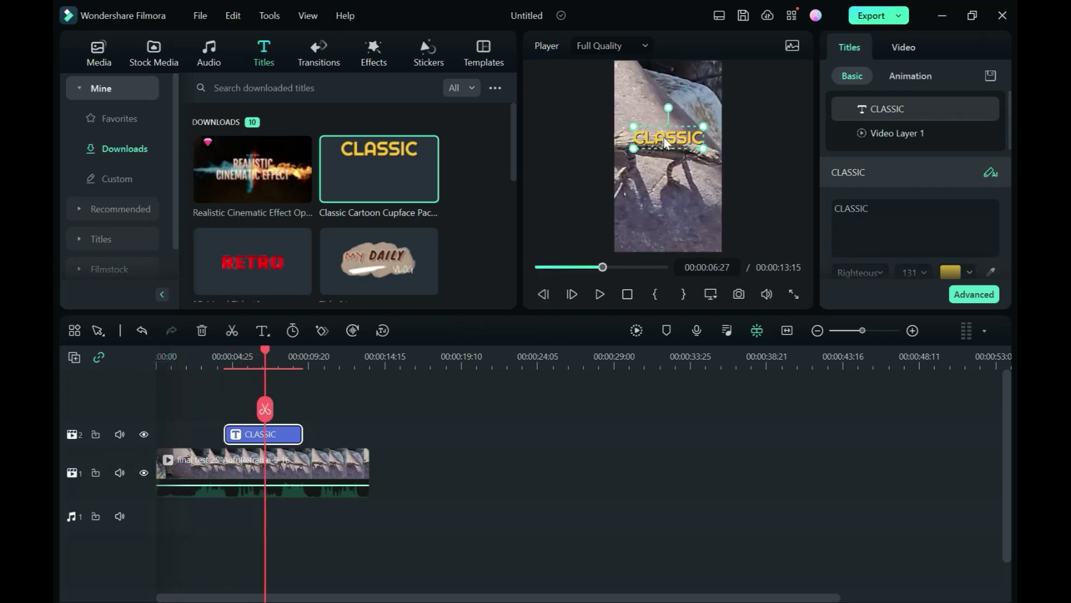
left_click_drag(664, 141, 665, 105)
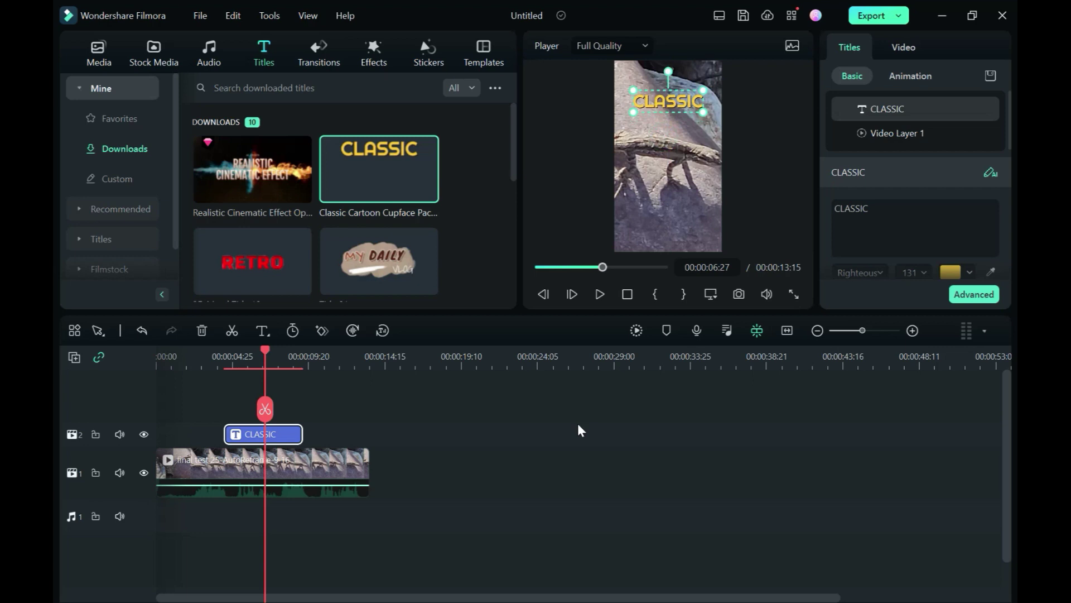
Export the edit as an MP4 with 'final' appended to the name 'dancing lizard final final', then view it in its folder
left_click(879, 17)
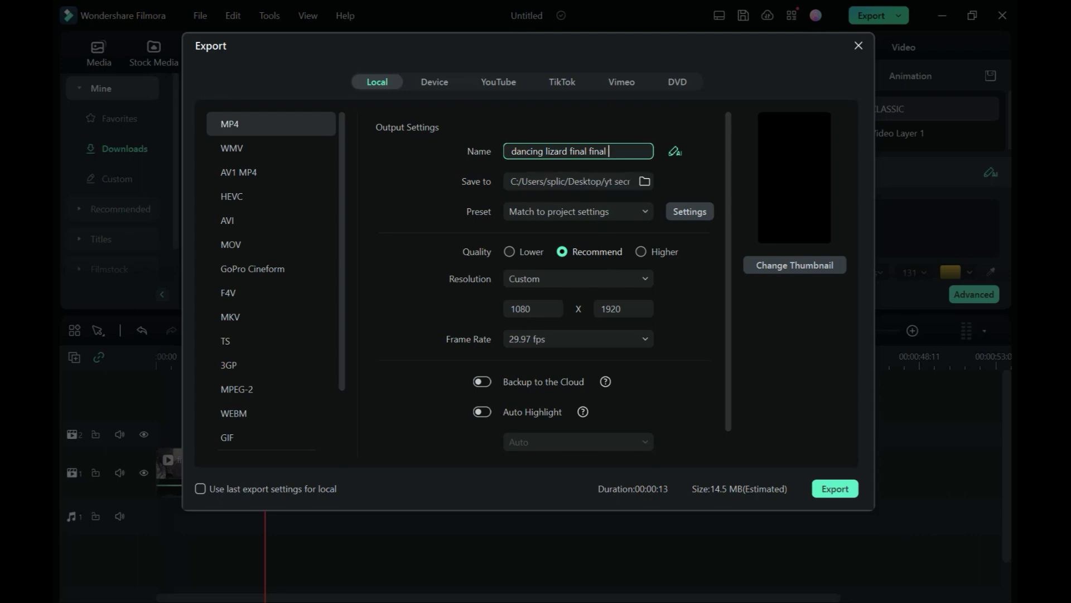
type("final")
left_click(829, 489)
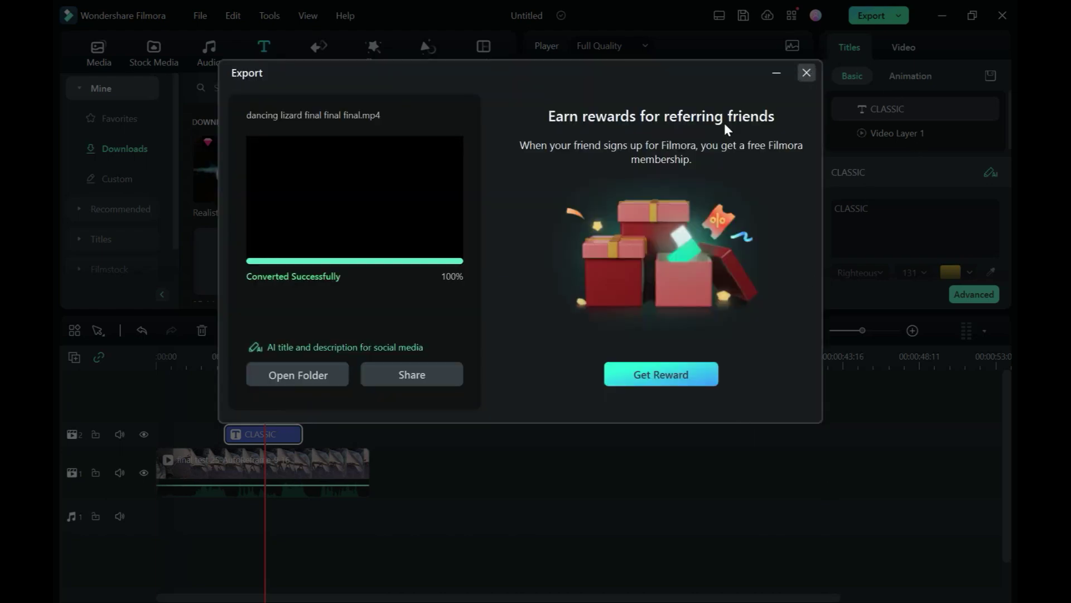
left_click(299, 375)
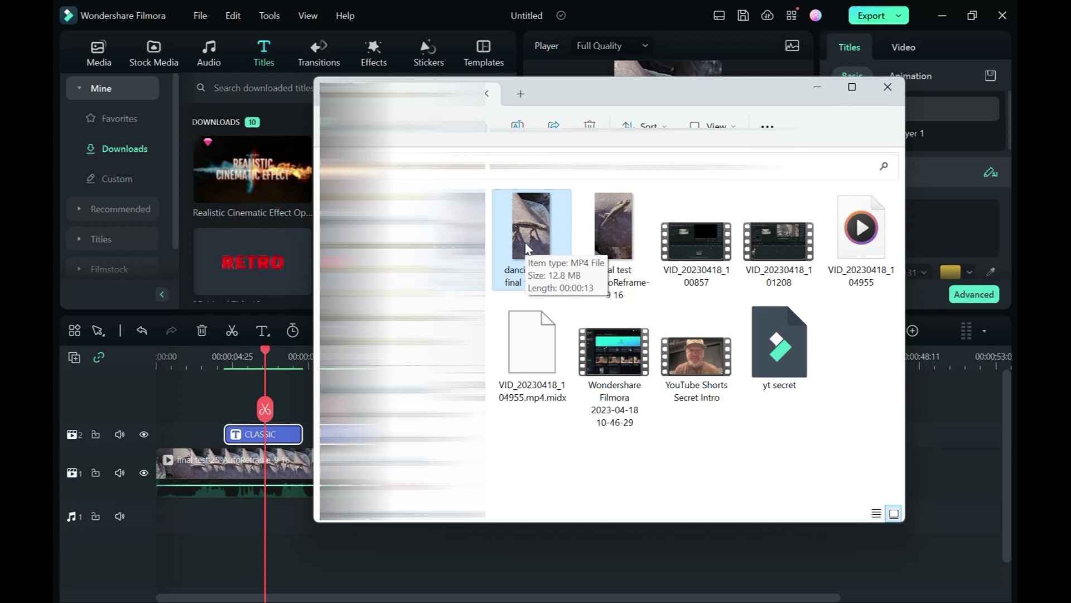
left_click(887, 88)
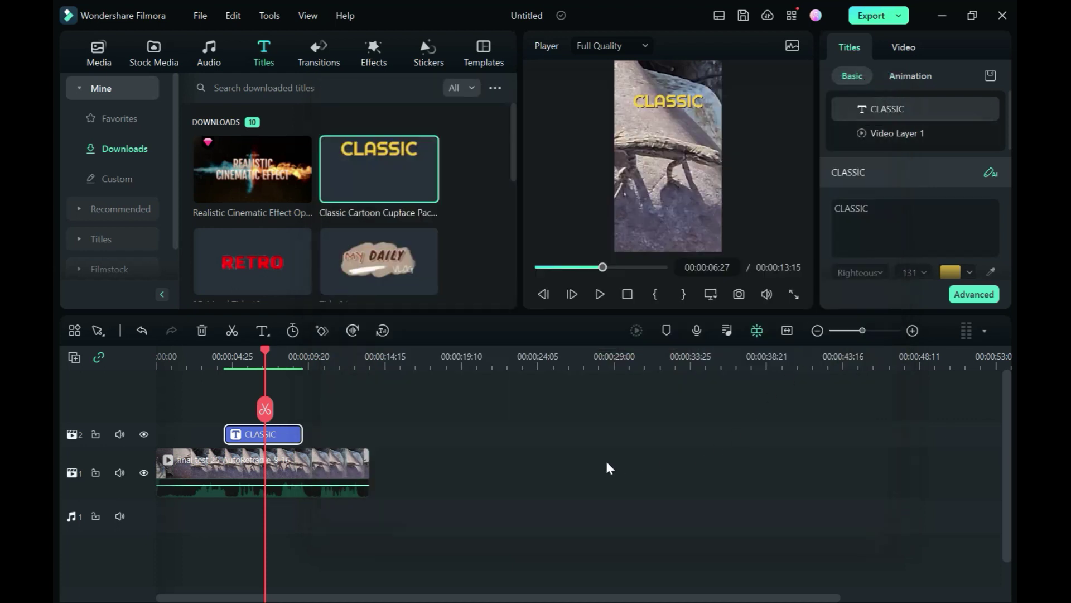